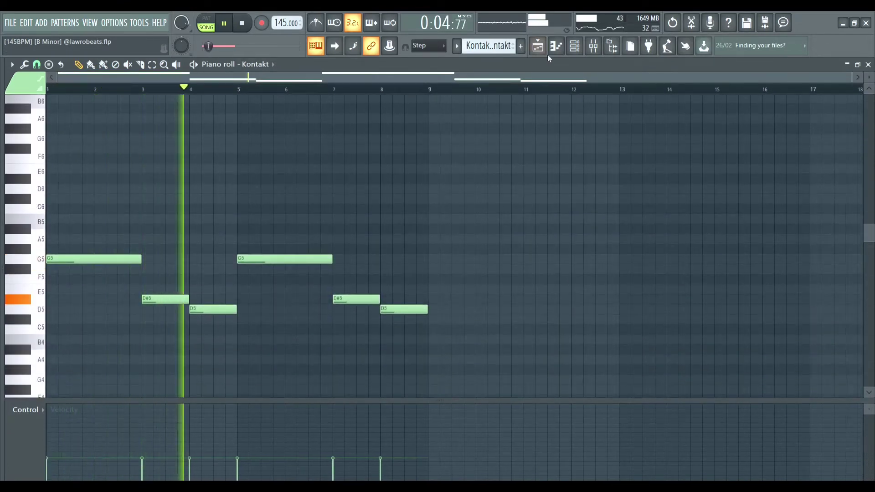
Examine the Insert 3 mixer track and its effects during playback, and return to the playlist
key("F9")
scroll(97, 192, "up", 3)
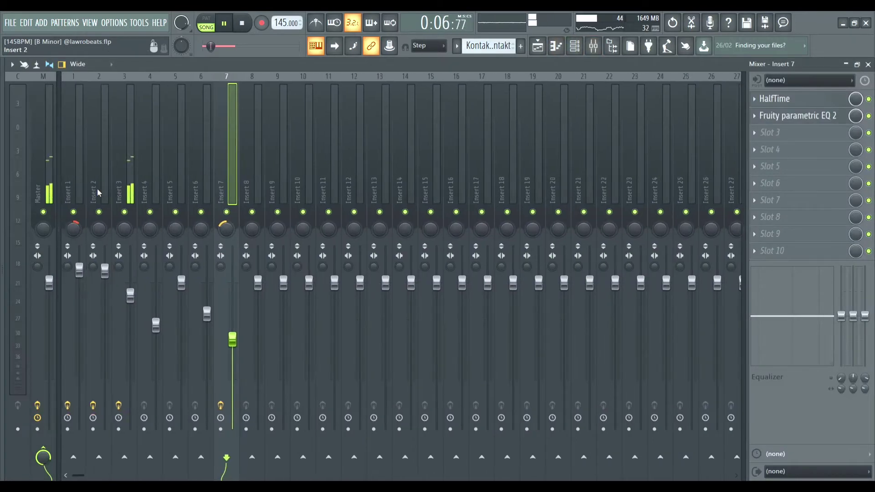
left_click(131, 164)
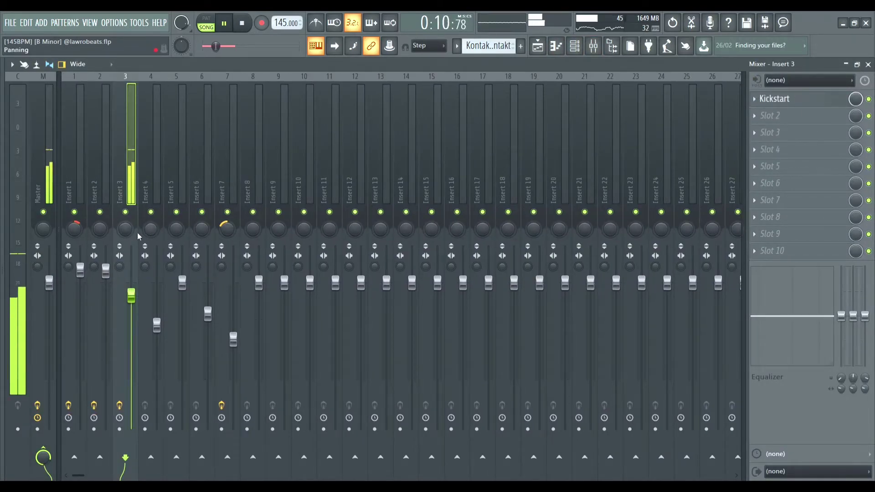
key("F5")
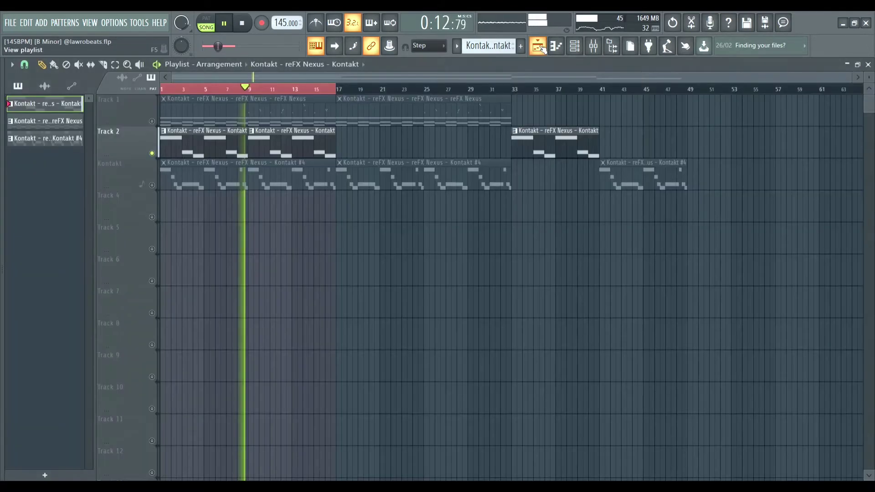
Mute Track 2, unmute the Kontakt track, and play its melody pattern with its notes open in the piano roll
key("space")
left_click(152, 185)
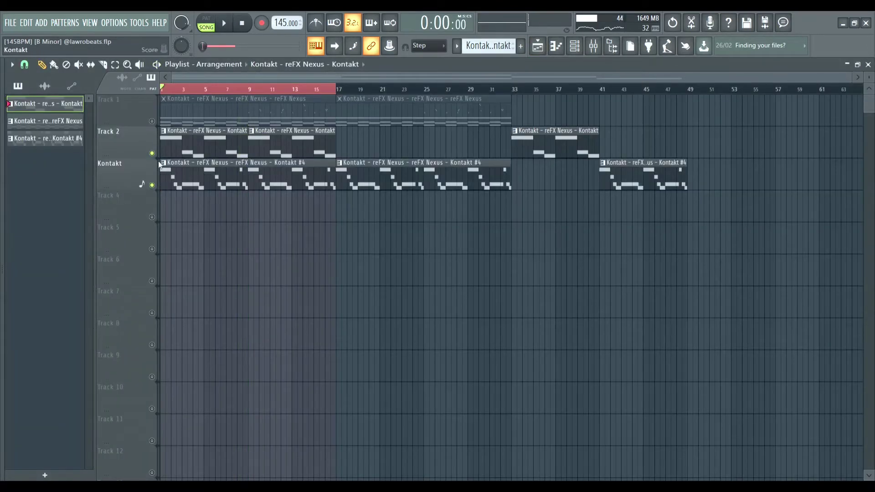
left_click(153, 153)
double_click(188, 186)
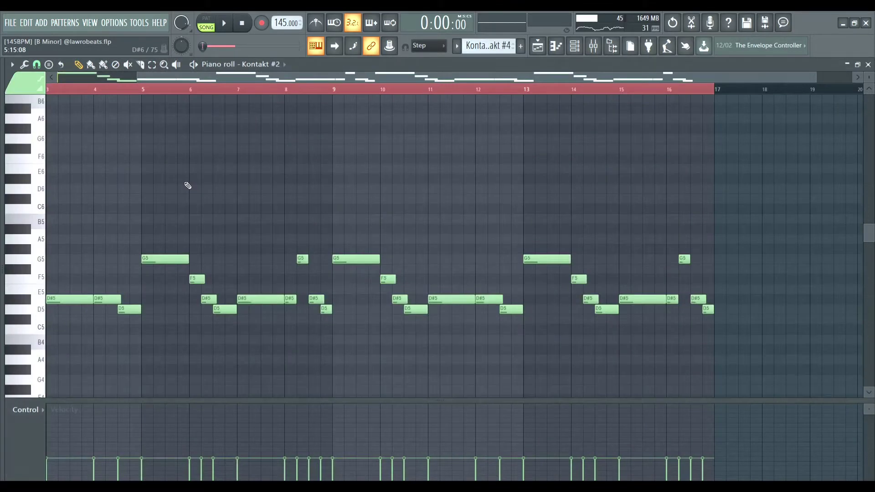
key("space")
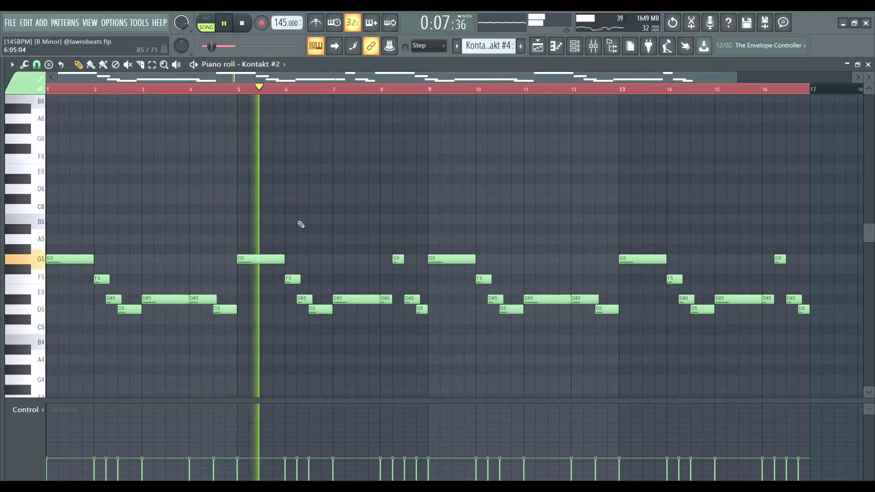
Examine the Insert 6 mixer track's level and effect slots during playback, and return to the playlist
left_click(593, 46)
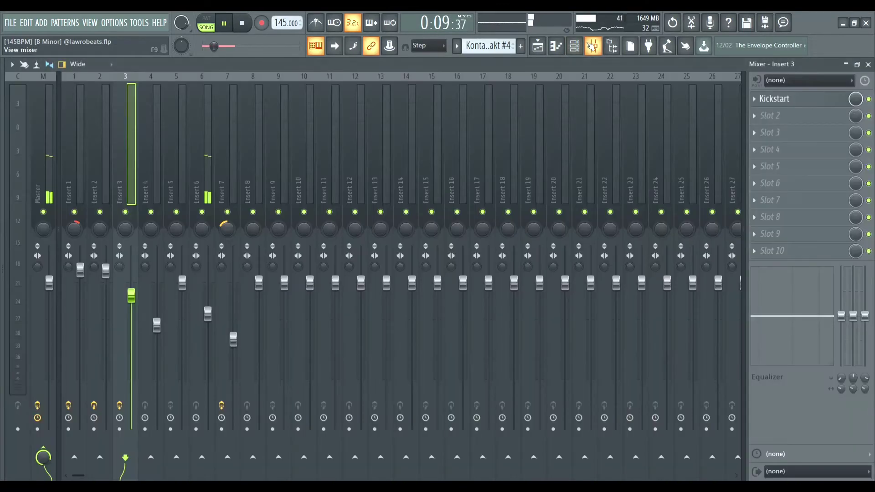
left_click(193, 129)
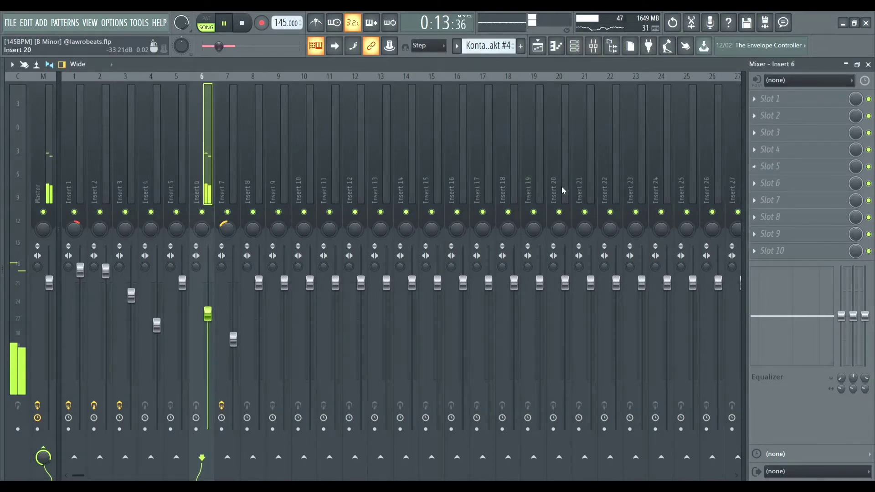
left_click(538, 46)
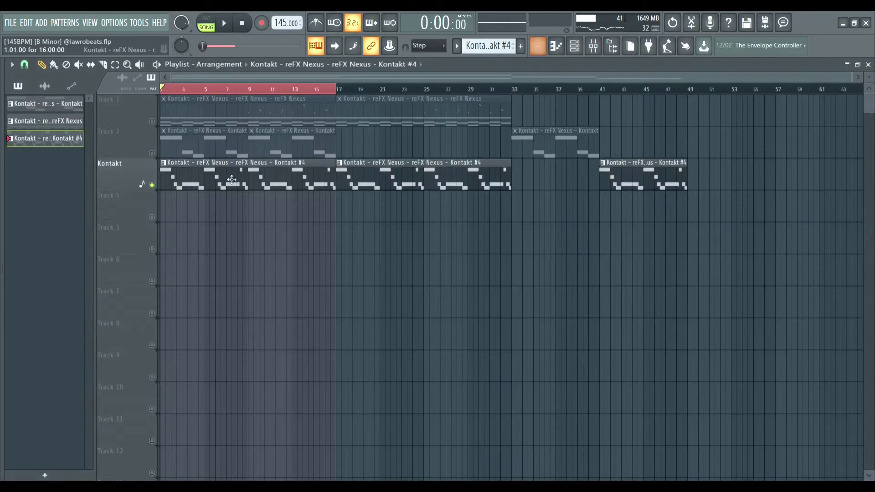
Unmute all playlist tracks and play the layered melody from bar 1 through bar 16
right_click(152, 186)
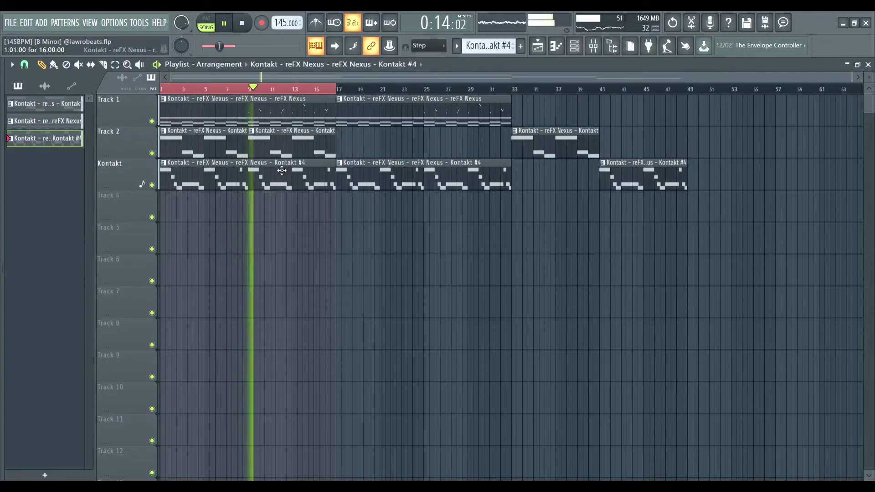
scroll(264, 170, "up", 1)
scroll(282, 170, "up", 4)
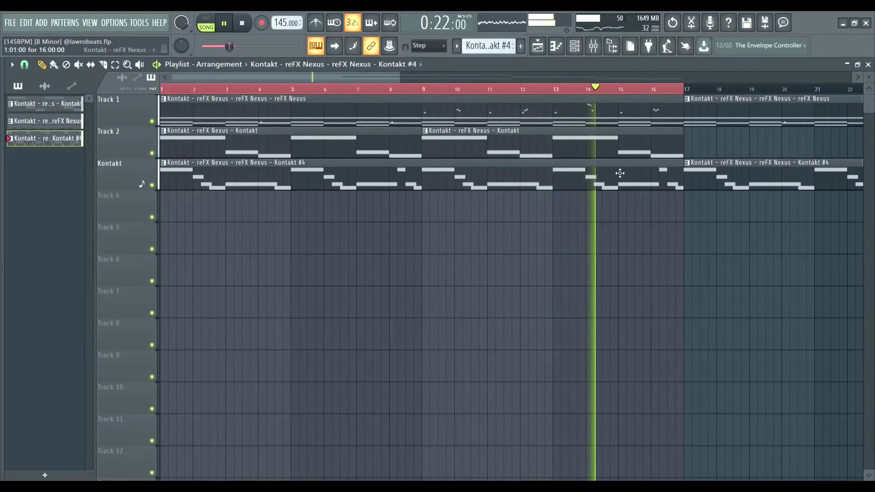
scroll(615, 173, "down", 2)
scroll(620, 173, "down", 1)
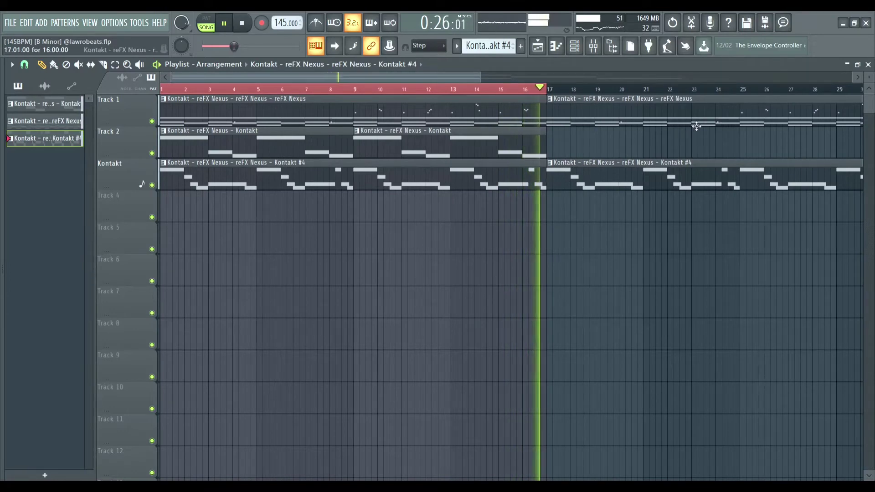
key("space")
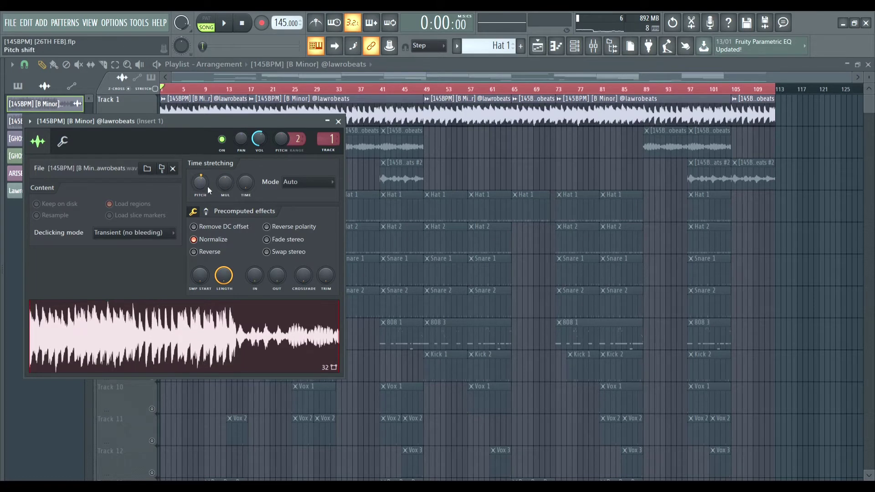
Close the melody sample's channel settings and open the Hat 1 pattern on Track 4 in the piano roll
left_click(339, 121)
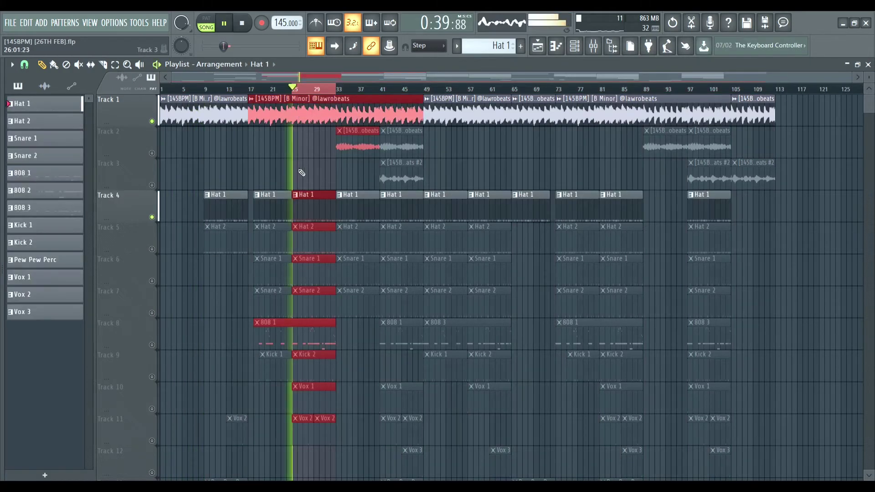
left_click(202, 164)
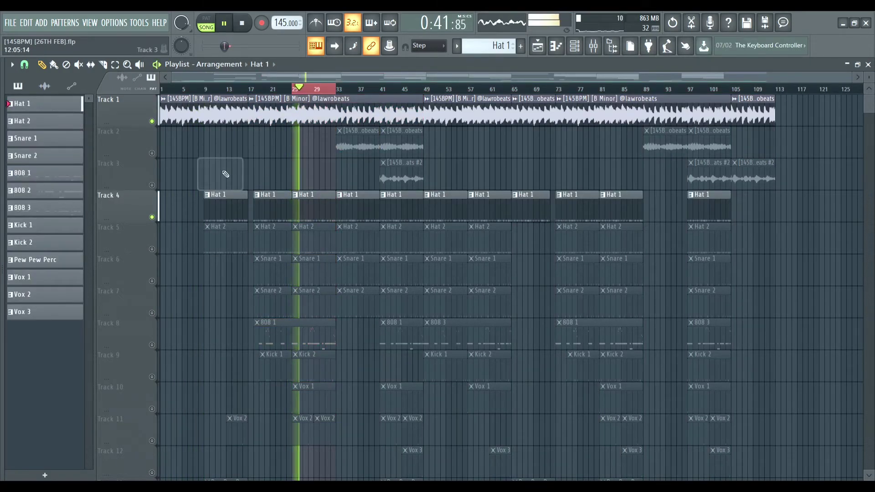
double_click(313, 210)
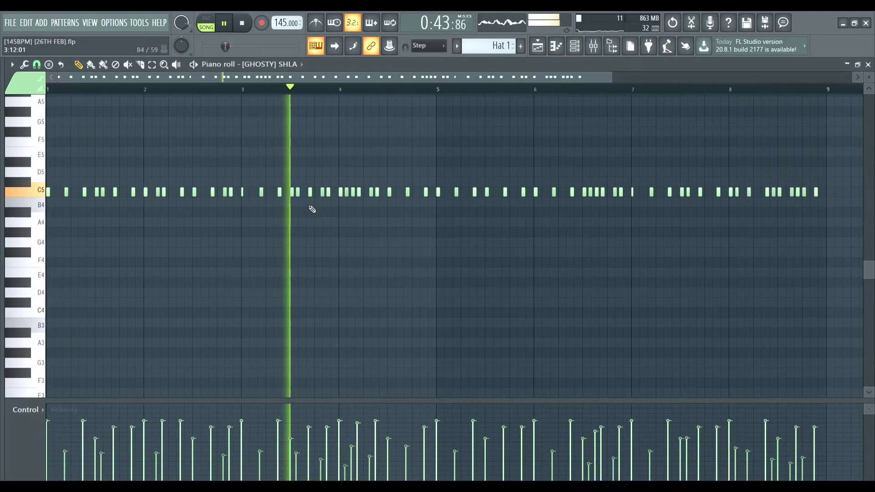
Examine the hi-hat's level on the Insert 2 mixer track, and return to the playlist
key("F9")
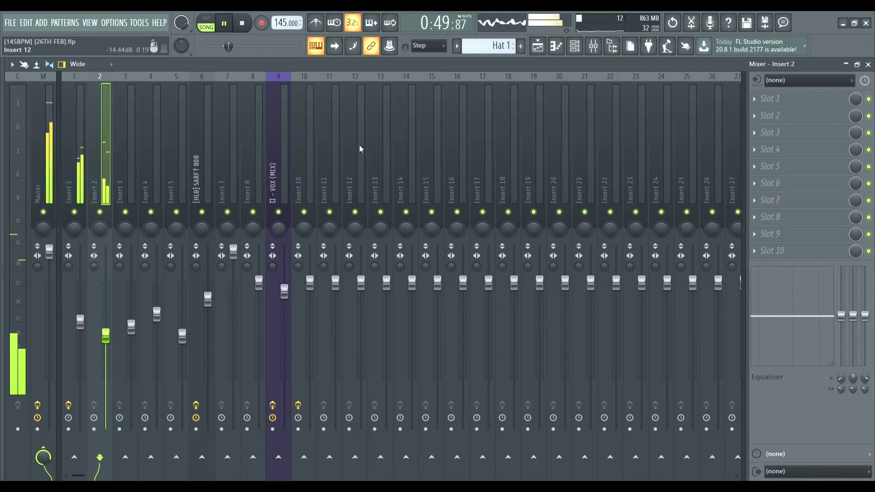
left_click(536, 48)
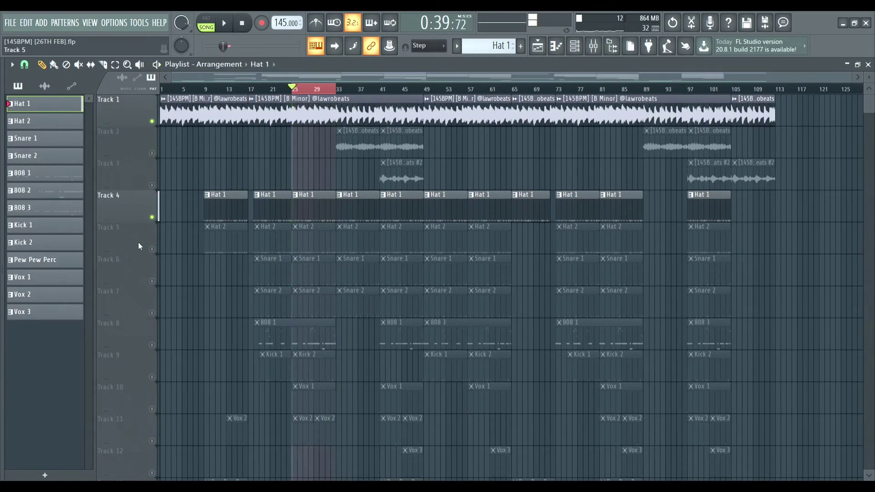
Mute Track 4, unmute Track 5, and play the Hat 2 pattern with its notes open in the piano roll
left_click(152, 218)
left_click(152, 250)
key("space")
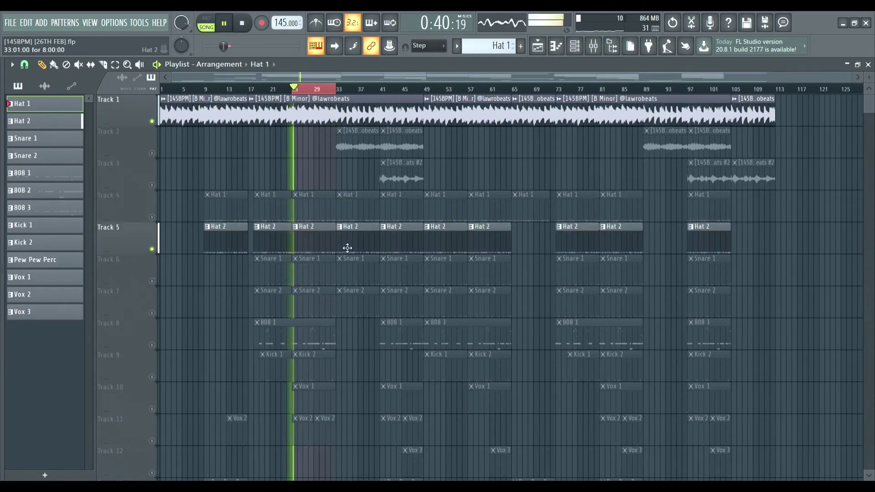
double_click(327, 240)
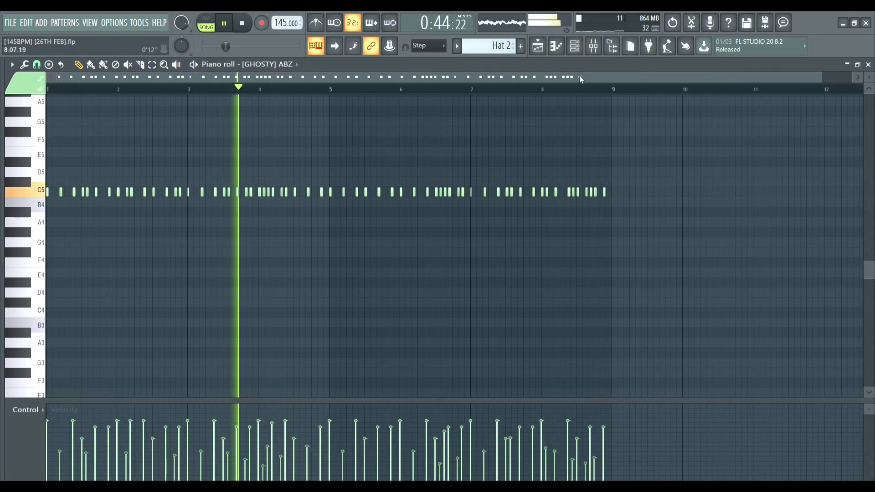
Examine the second hi-hat's level on the Insert 3 mixer track, and return to the playlist
left_click(594, 46)
left_click(127, 143)
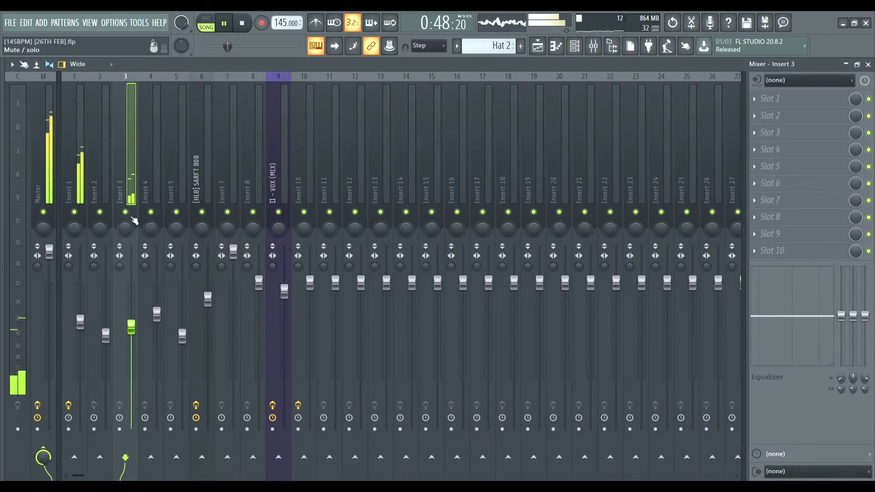
left_click(539, 47)
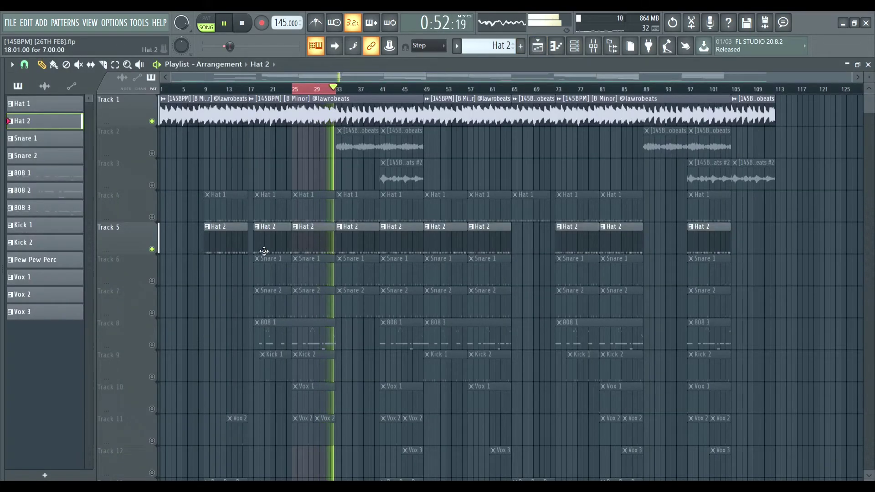
Mute Track 5, unmute Track 6, and play the Snare 1 pattern with its notes open in the piano roll
key("space")
left_click(152, 249)
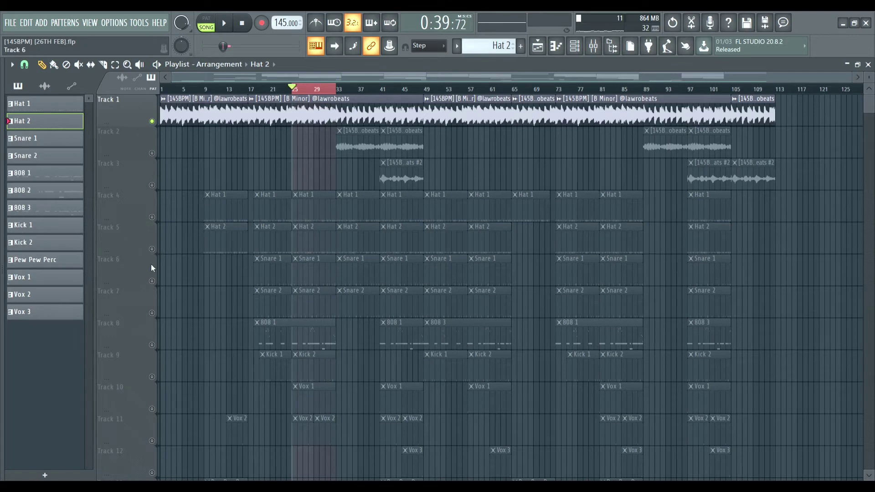
left_click(153, 282)
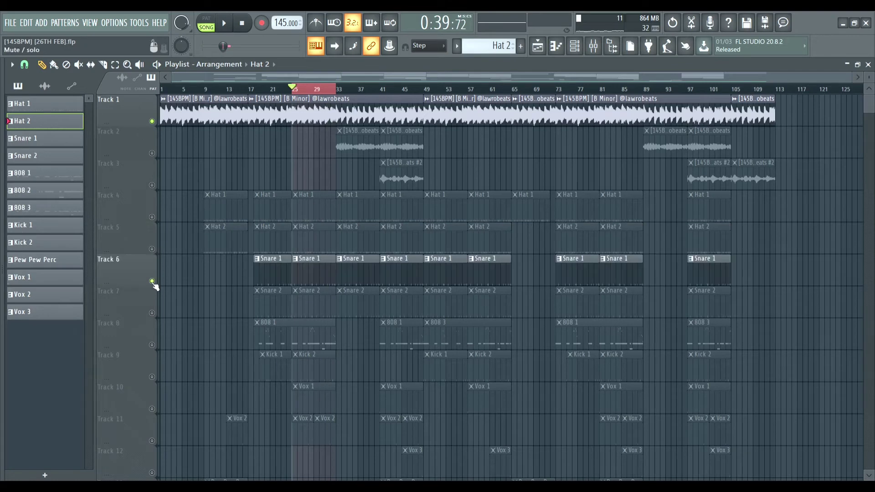
double_click(317, 285)
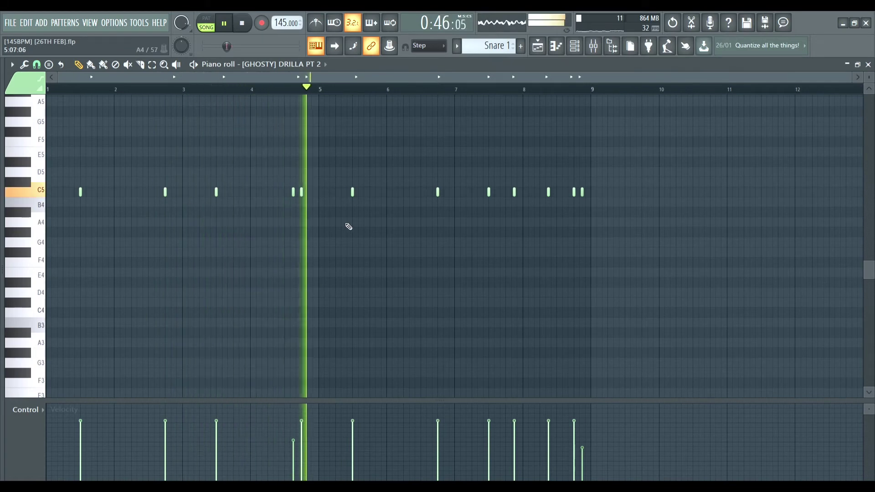
Examine the first snare's level on the Insert 4 mixer track, and return to the playlist
left_click(594, 45)
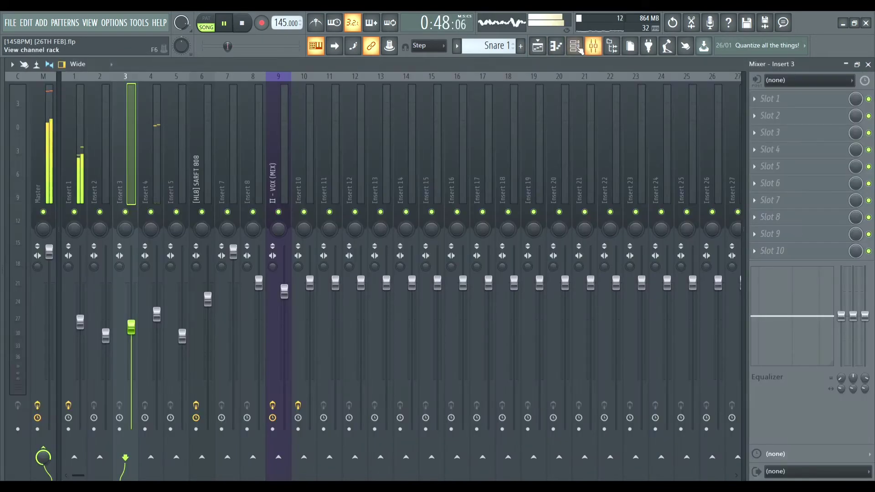
left_click(154, 168)
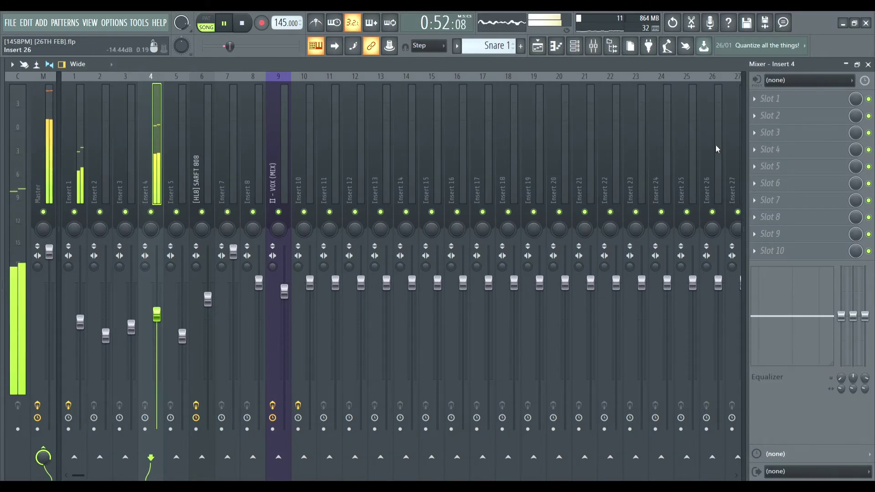
left_click(538, 46)
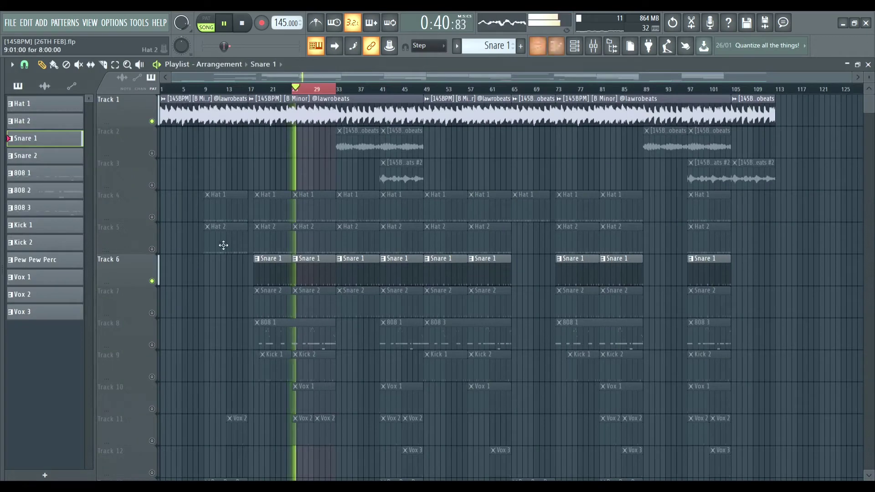
Mute Track 6, unmute Track 7, and play the Snare 2 pattern while viewing its notes in the piano roll
left_click(152, 281)
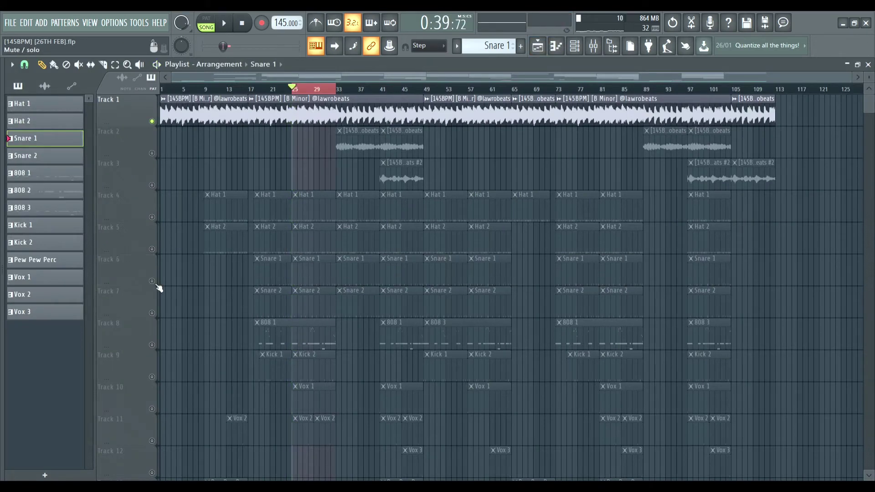
left_click(153, 312)
key("space")
double_click(318, 308)
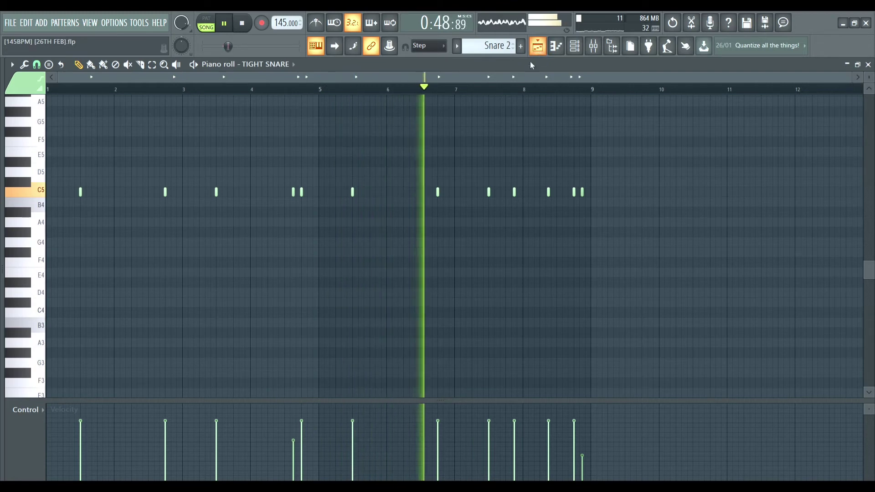
left_click(539, 53)
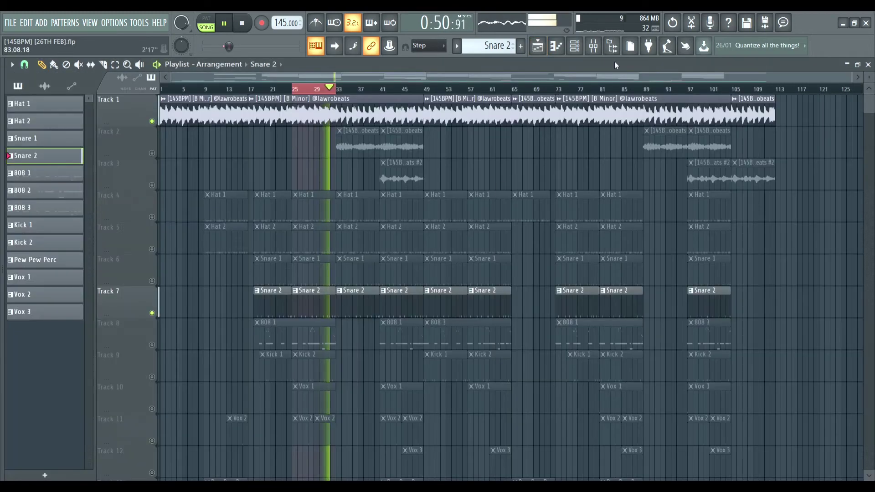
Examine the second snare's level on the Insert 5 mixer track during playback
left_click(592, 52)
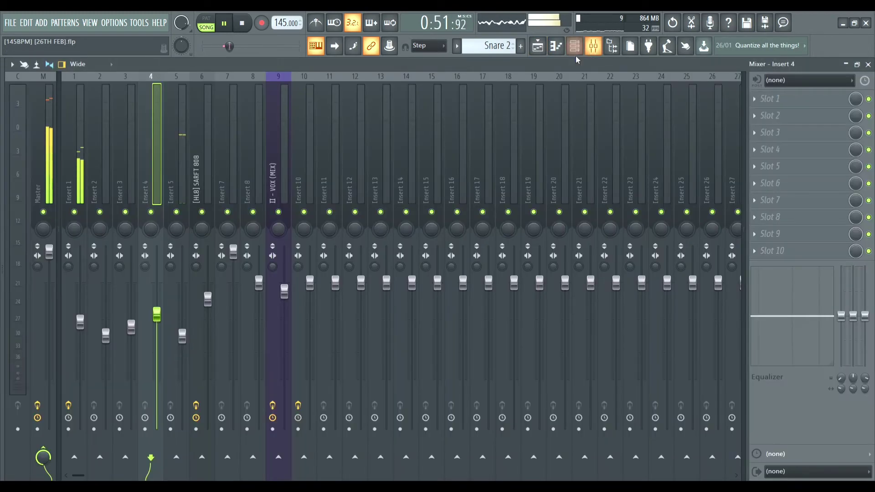
left_click(184, 143)
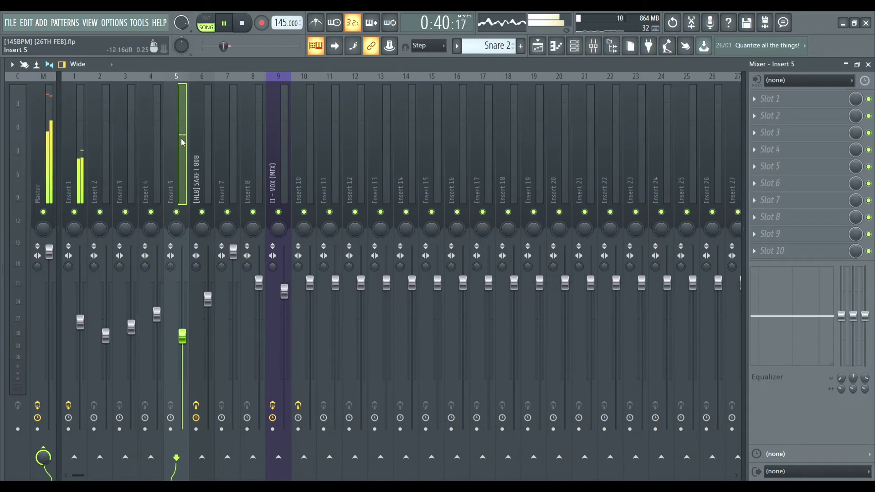
Play the 808 1 pattern with the melody and examine its notes in the piano roll
left_click(538, 46)
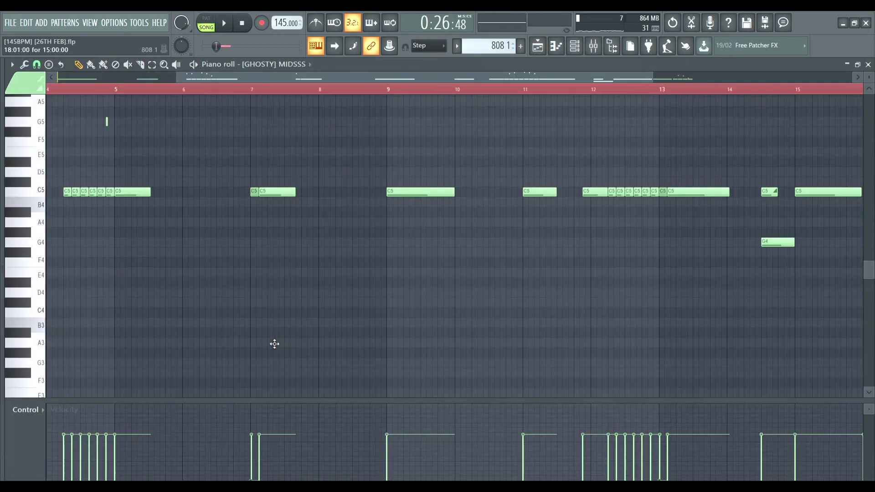
scroll(274, 343, "up", 2)
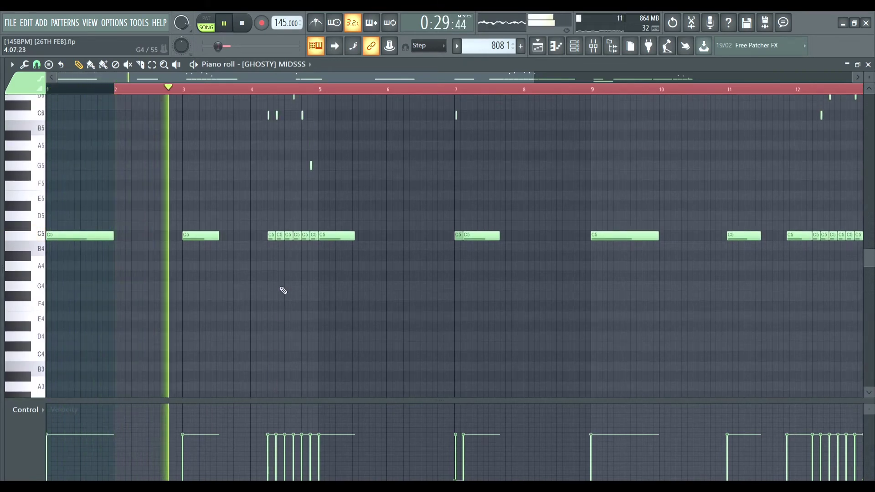
scroll(283, 289, "up", 2)
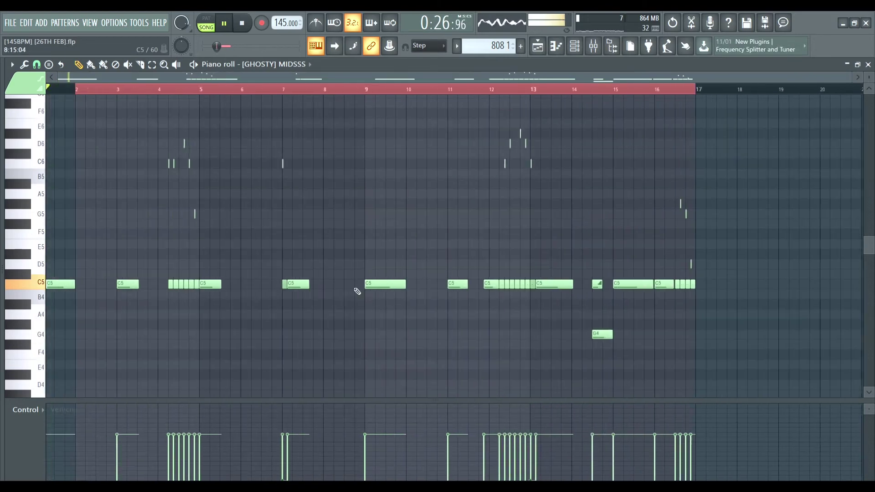
Examine the 808's mixer track during playback, including the Fruity parametric EQ 2 curve in effect slot 4
left_click(593, 46)
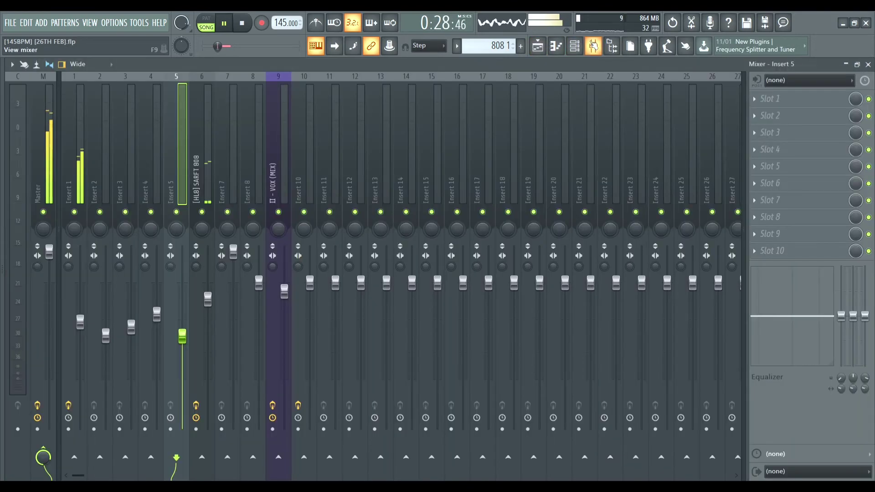
left_click(207, 153)
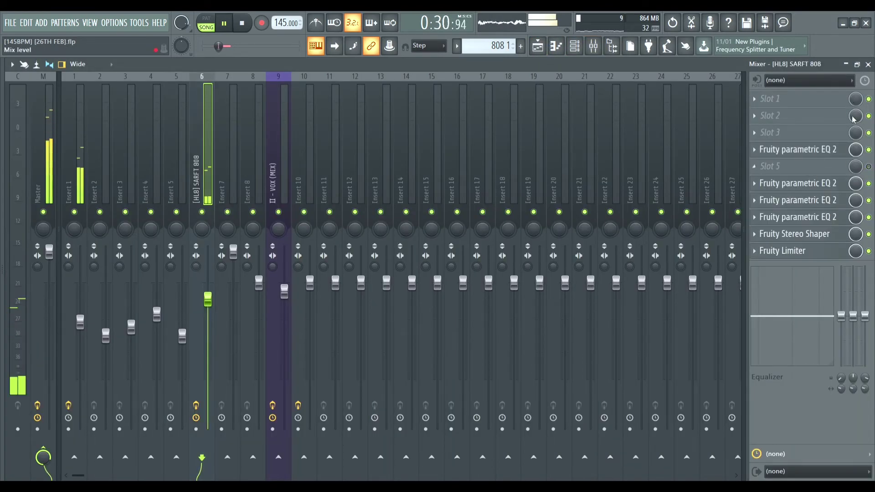
left_click(817, 150)
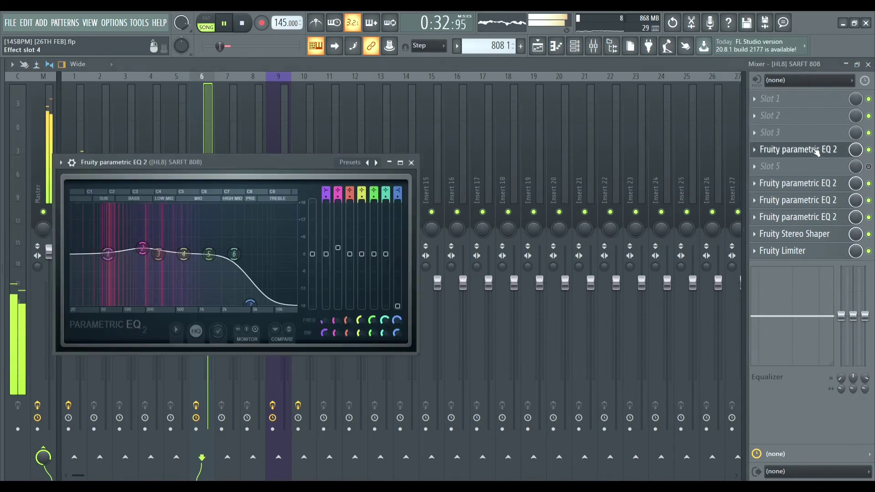
left_click(412, 162)
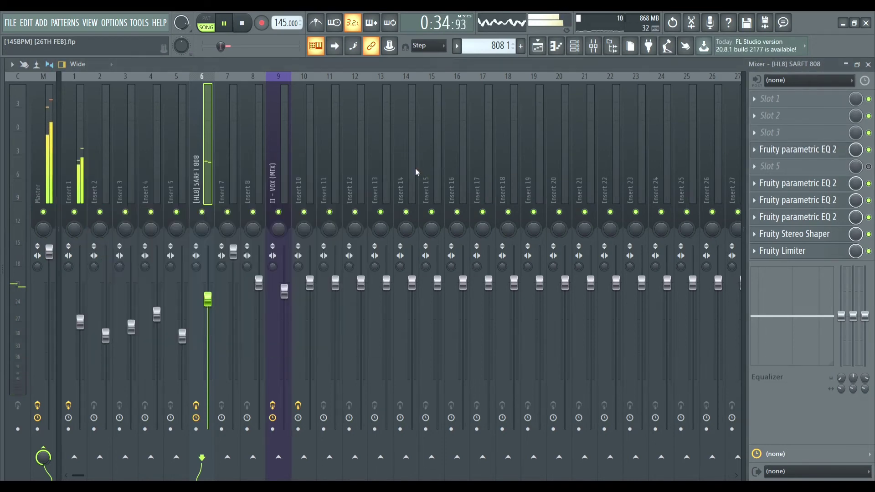
Examine the three Fruity parametric EQ 2 curves in effect slots 6, 7 and 8 of the 808 mixer track
left_click(801, 183)
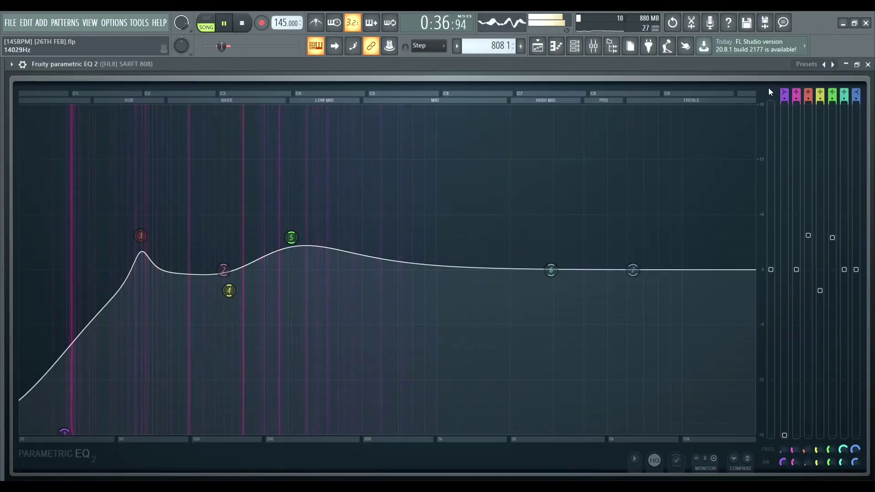
left_click(869, 65)
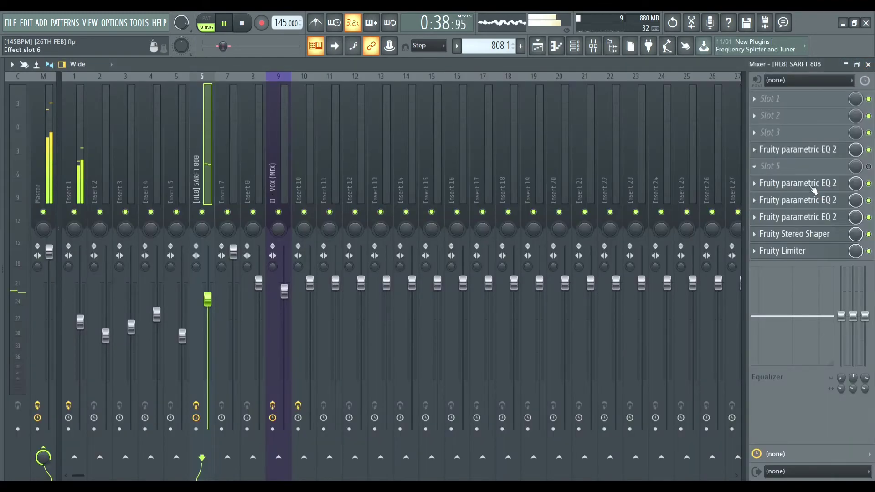
left_click(806, 205)
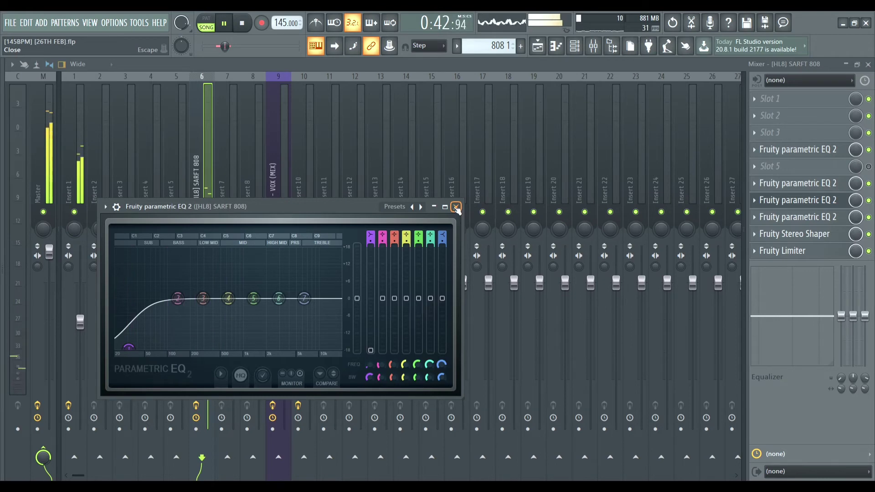
left_click(456, 208)
left_click(769, 221)
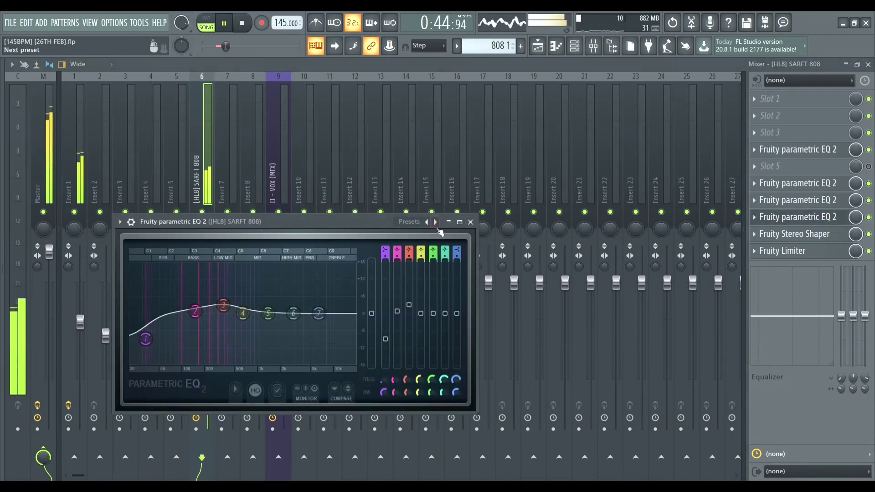
left_click(471, 222)
Examine the Fruity Stereo Shaper and Fruity Limiter settings on the 808 mixer track
left_click(780, 235)
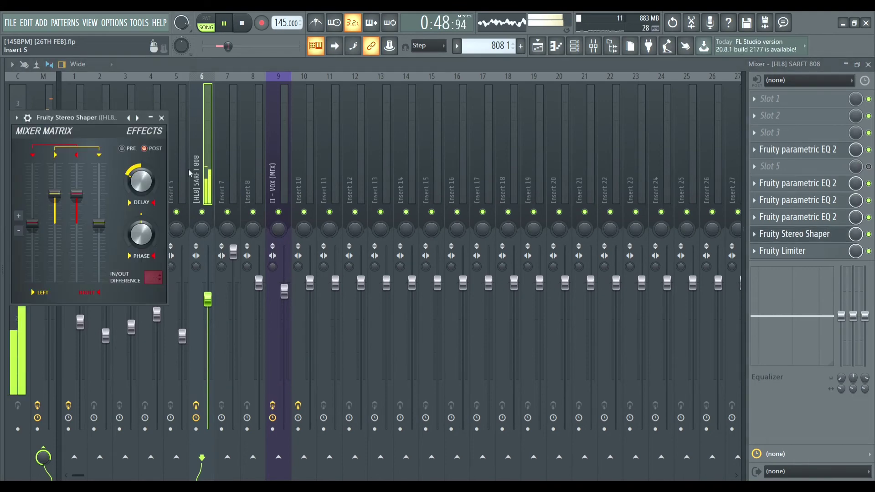
left_click(162, 118)
left_click(780, 251)
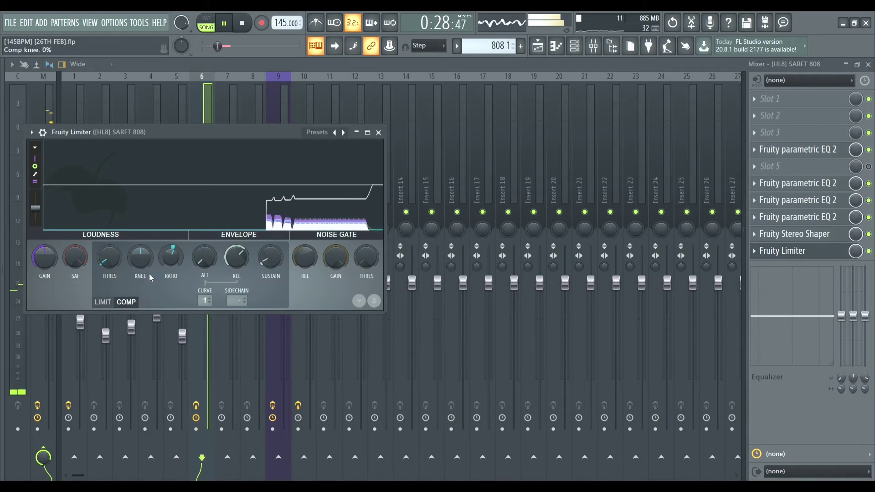
left_click(379, 132)
In the playlist, switch from the 808 to the kick on Track 9 and unmute the Master - Volume automation on Track 18
left_click(574, 46)
scroll(279, 383, "down", 5)
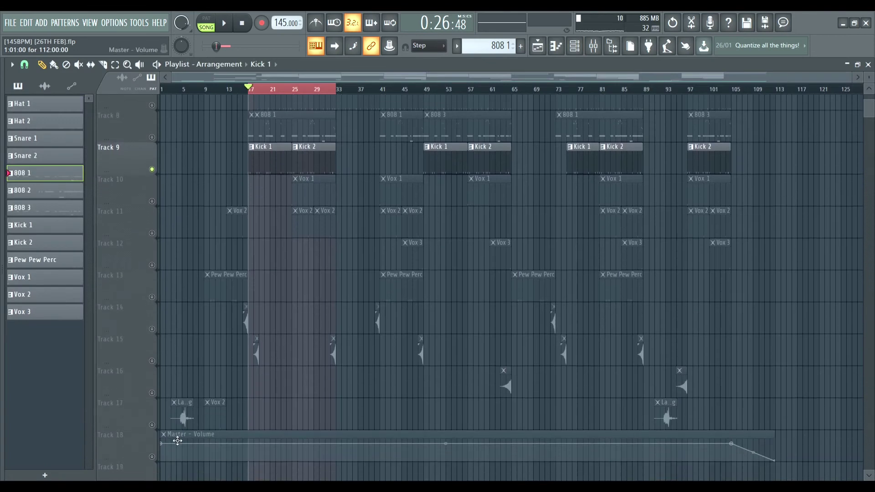
left_click(152, 304)
key("space")
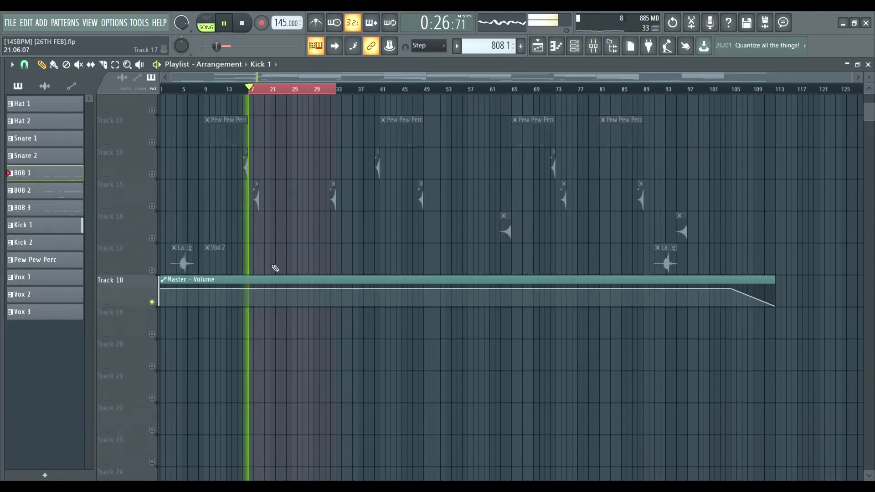
scroll(501, 127, "up", 2)
scroll(516, 119, "up", 5)
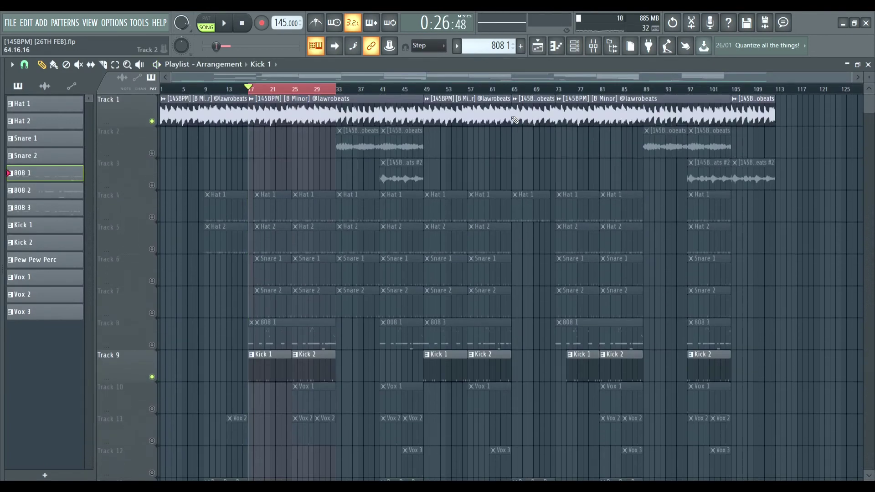
Examine the kick's level on the Insert 7 mixer track and the Kick 1 notes in the piano roll during playback
key("F9")
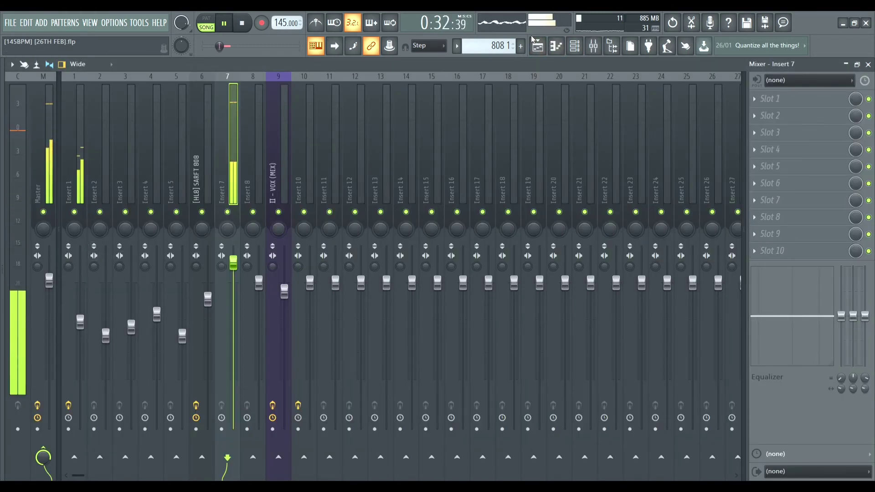
key("F5")
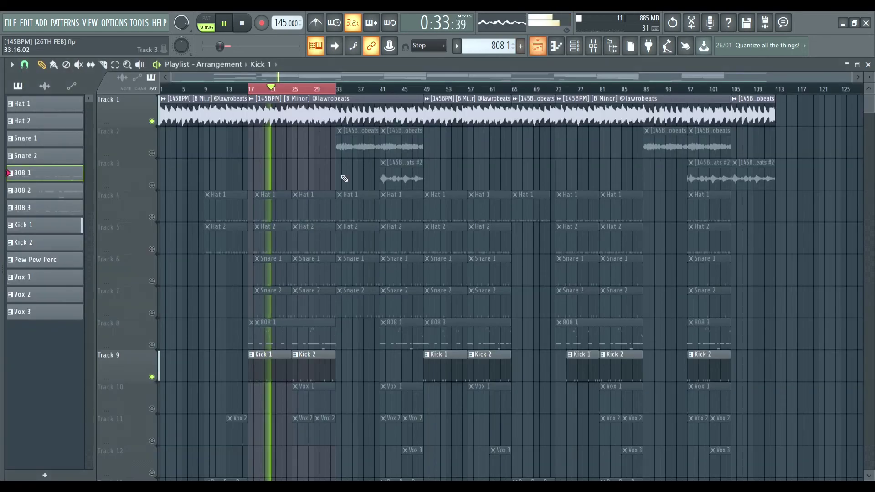
double_click(277, 371)
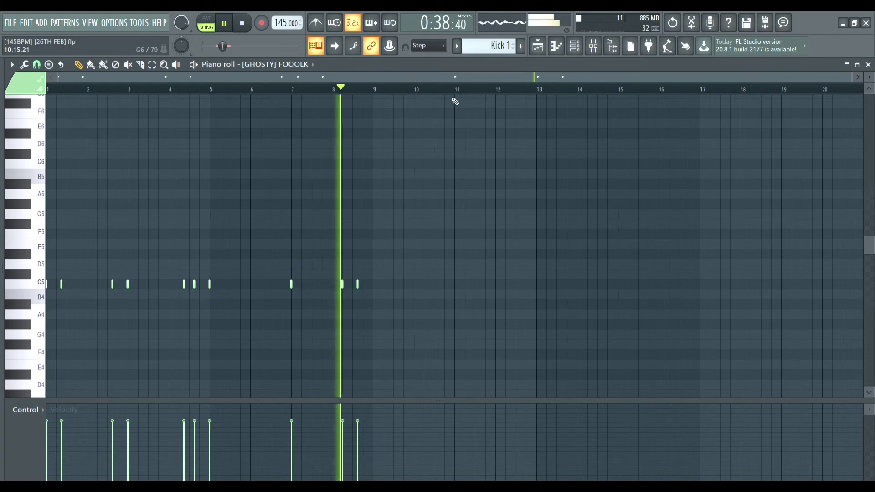
key("F5")
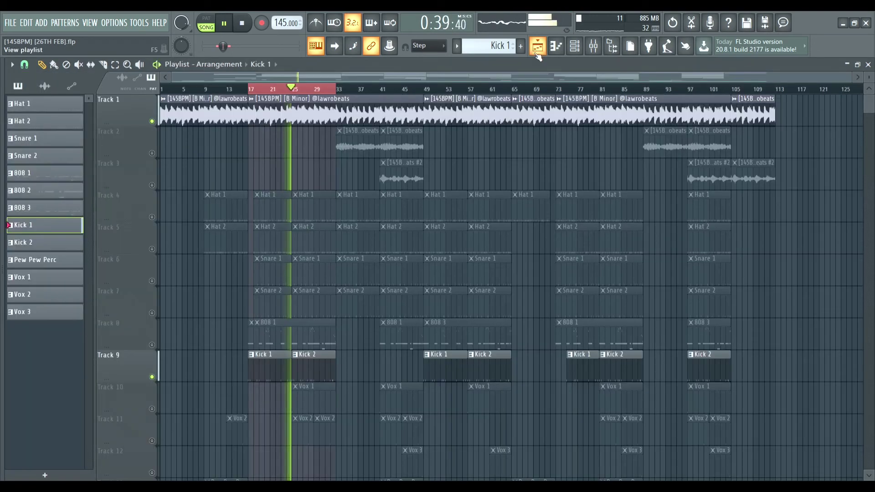
Examine the Kick 2 notes in the piano roll during playback, return to the playlist and stop playback
double_click(318, 360)
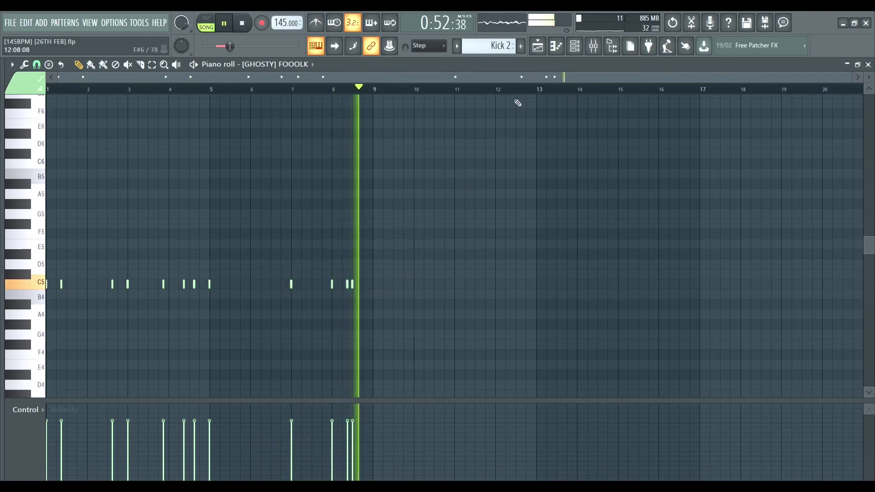
left_click(538, 46)
key("space")
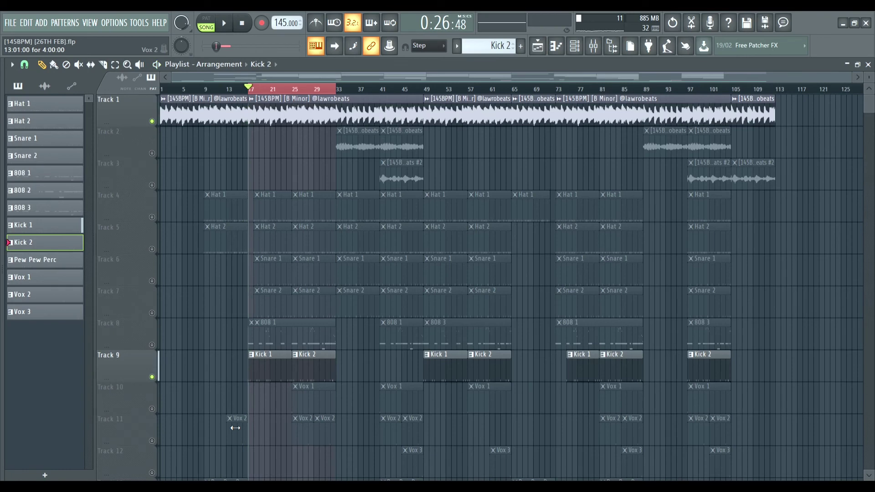
Mute Track 9, set the playback selection to bars 25 to 33, and play Vox 1 on Track 10 with the melody
left_click(152, 378)
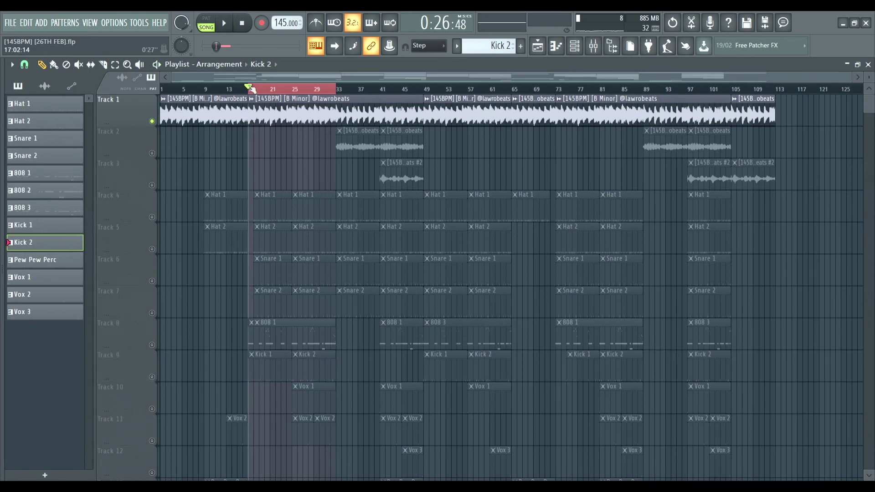
left_click(293, 89)
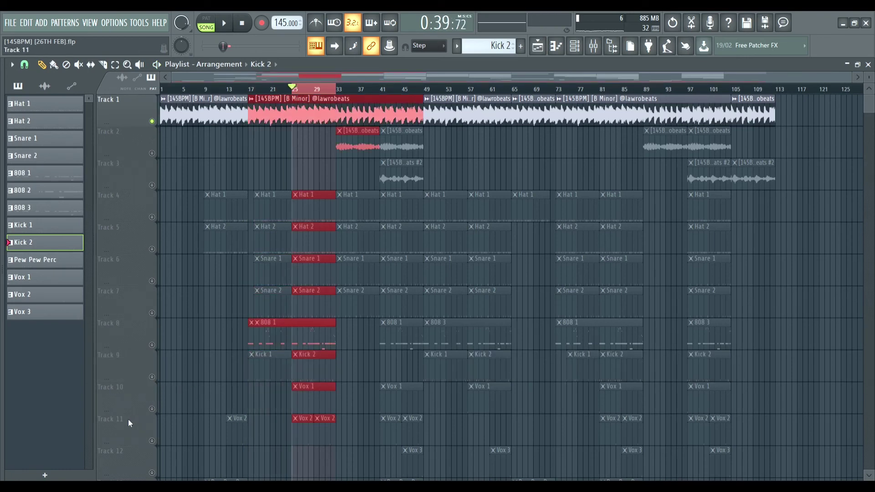
left_click(153, 409)
key("space")
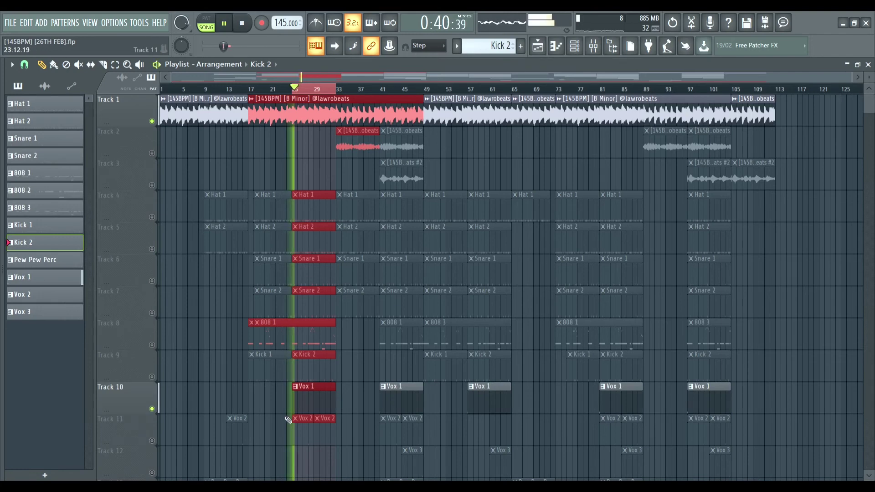
Solo Track 10 to hear Vox 1 alone, stop playback and turn the solo off
right_click(152, 409)
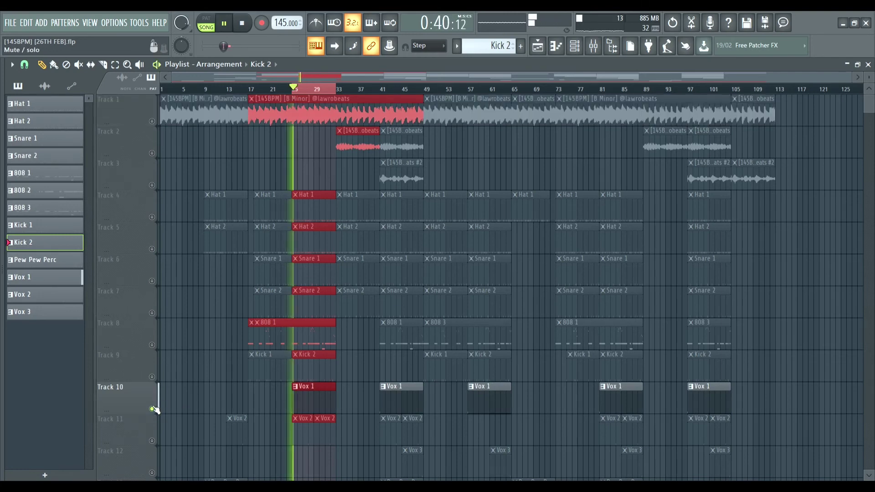
key("space")
right_click(152, 409)
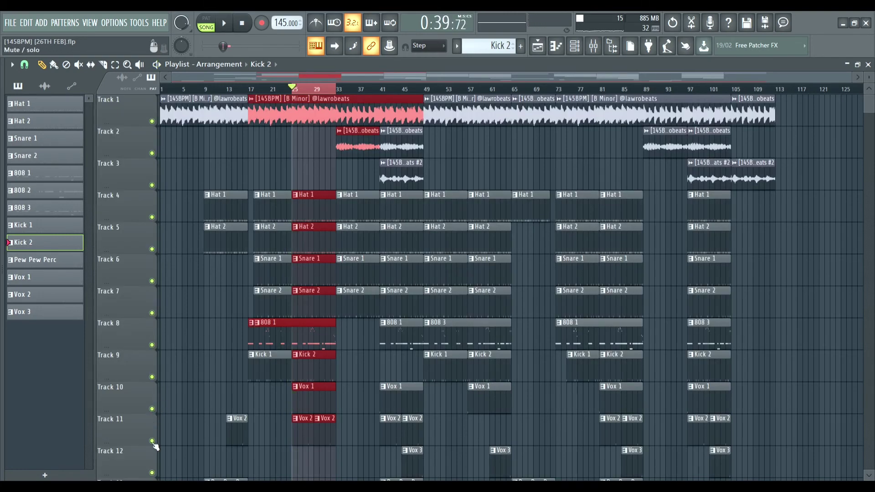
Solo Track 11, start playback and unmute Track 1 to hear Vox 2 with the melody
right_click(152, 440)
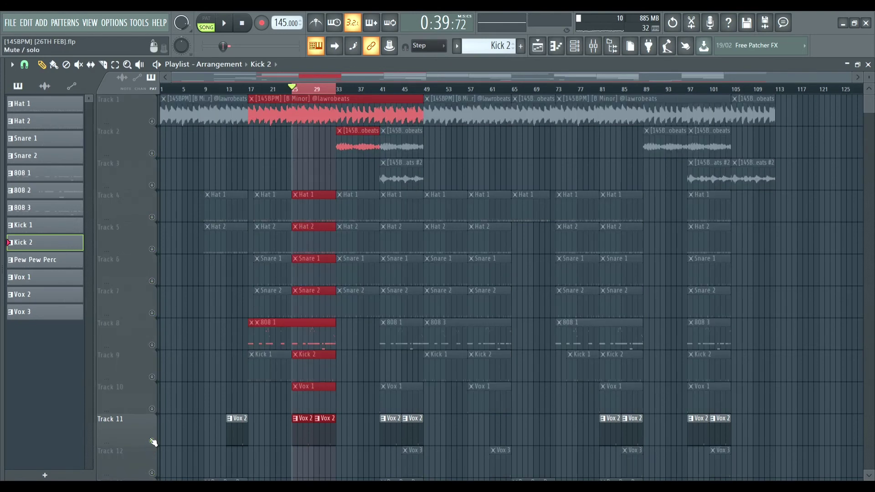
key("space")
left_click(152, 121)
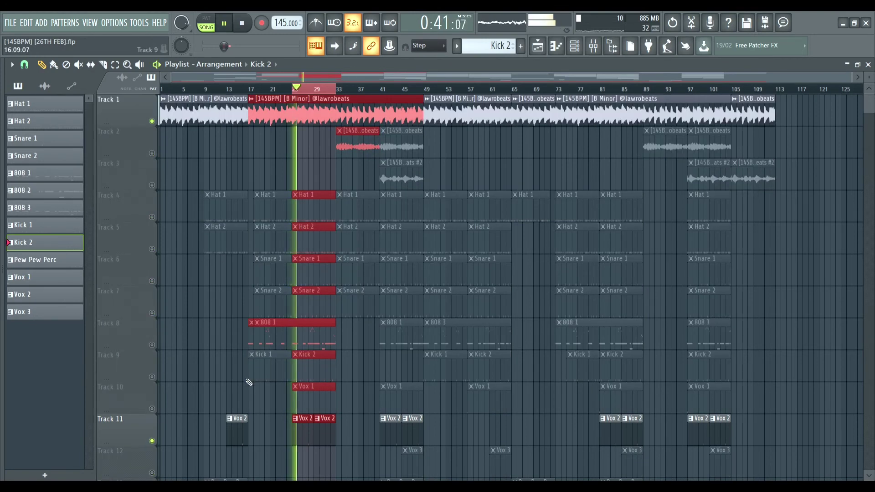
Solo Track 11 to hear Vox 2 alone, play the full mix without it, and stop with all tracks unmuted
right_click(152, 441)
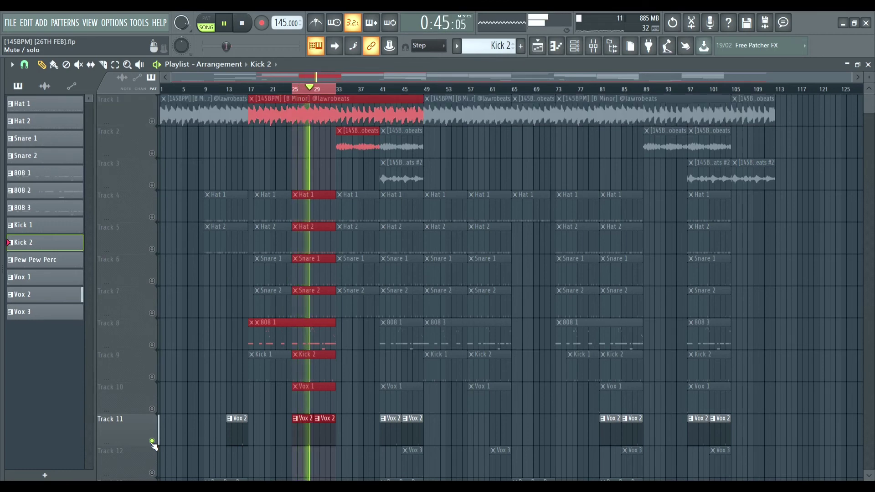
right_click(152, 441)
left_click(152, 441)
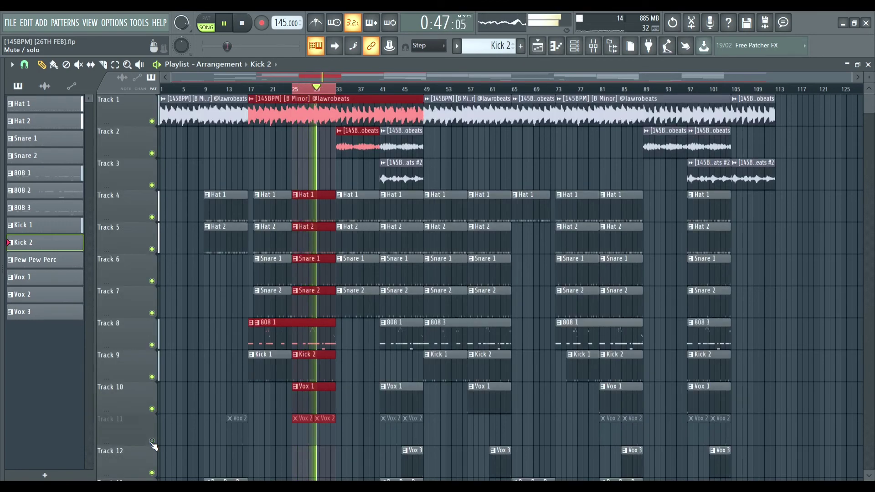
key("space")
left_click(152, 440)
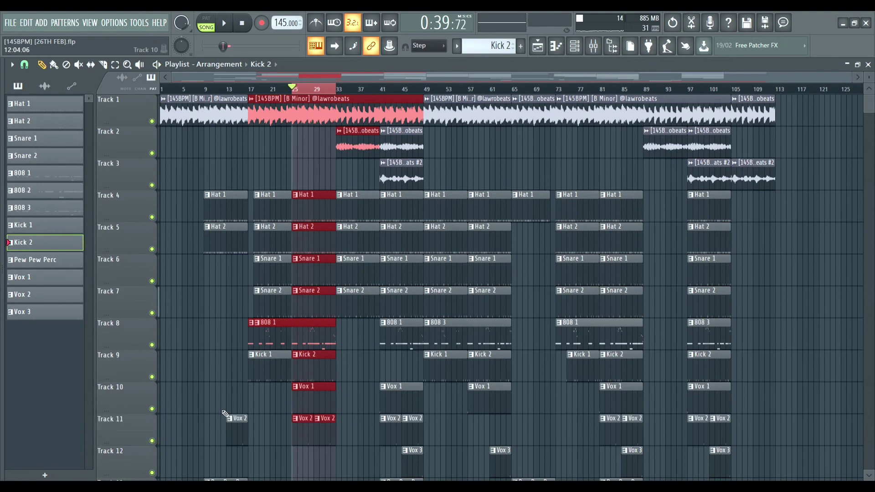
Solo Track 12, move the playback selection to the section ending at bar 49, and briefly play it from about bar 41
scroll(224, 414, "down", 5)
left_click(153, 336)
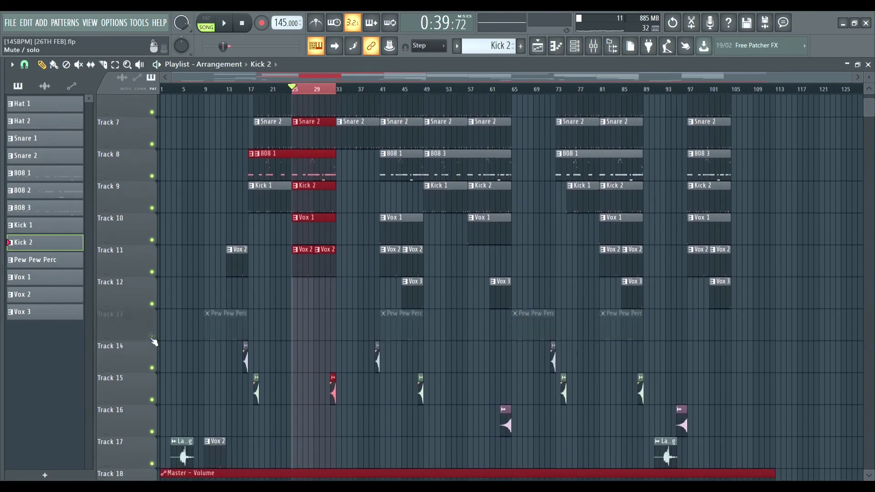
right_click(154, 304)
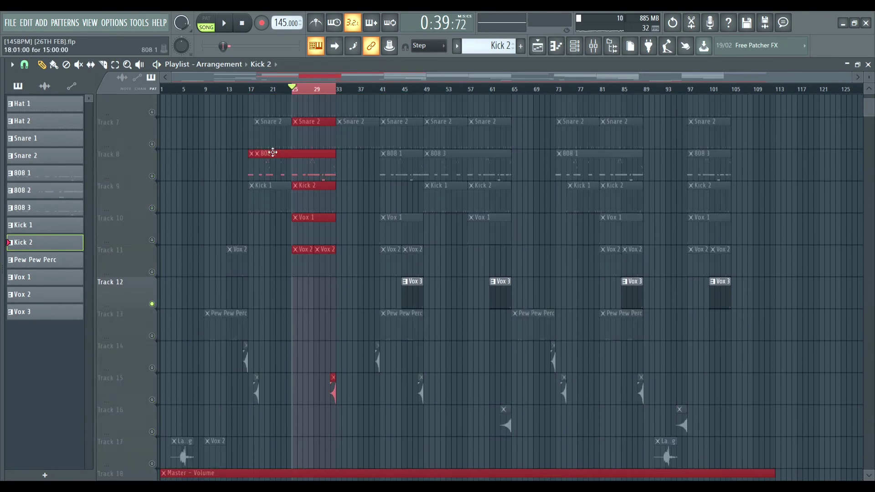
left_click_drag(336, 90, 424, 91)
left_click_drag(341, 91, 375, 91)
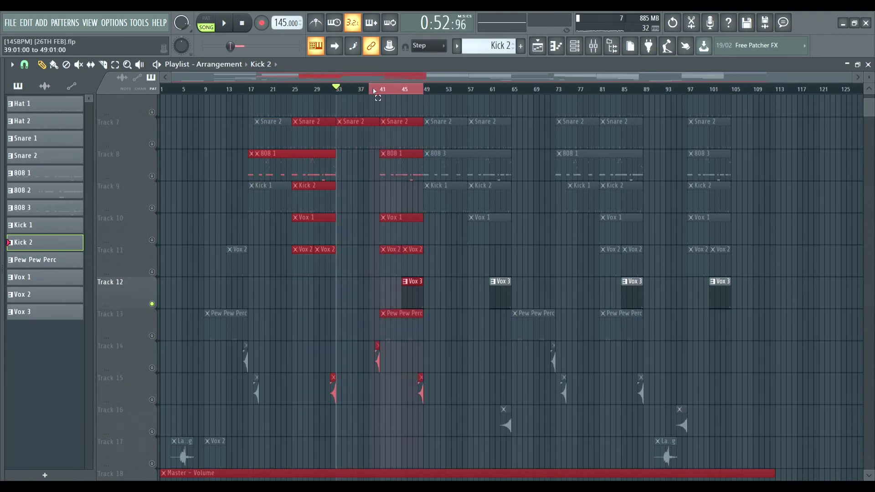
left_click(386, 91)
key("space")
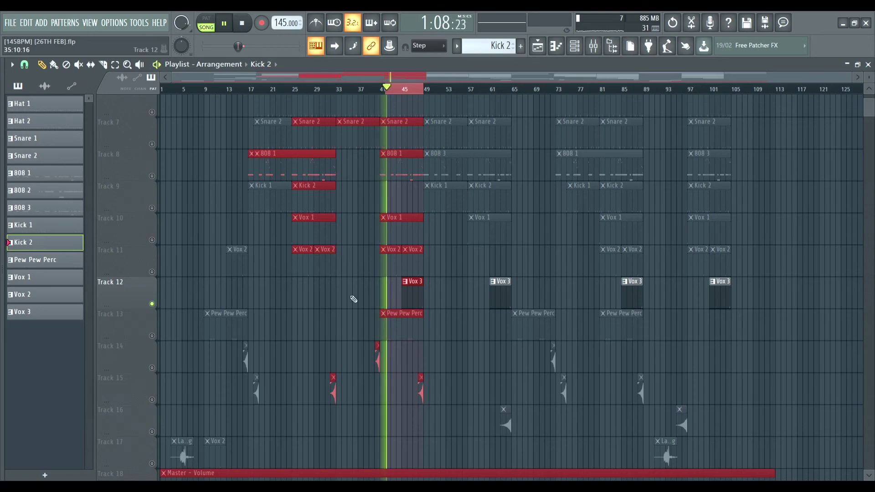
key("space")
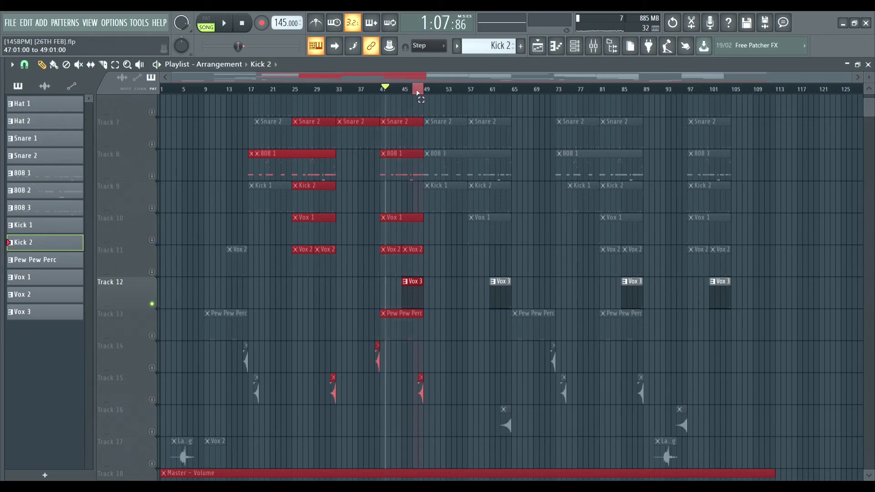
Narrow the playback selection to bars 47 to 49, play Vox 3 alone, stop playback and turn off the Track 12 solo
left_click(417, 91)
key("space")
scroll(307, 336, "up", 5)
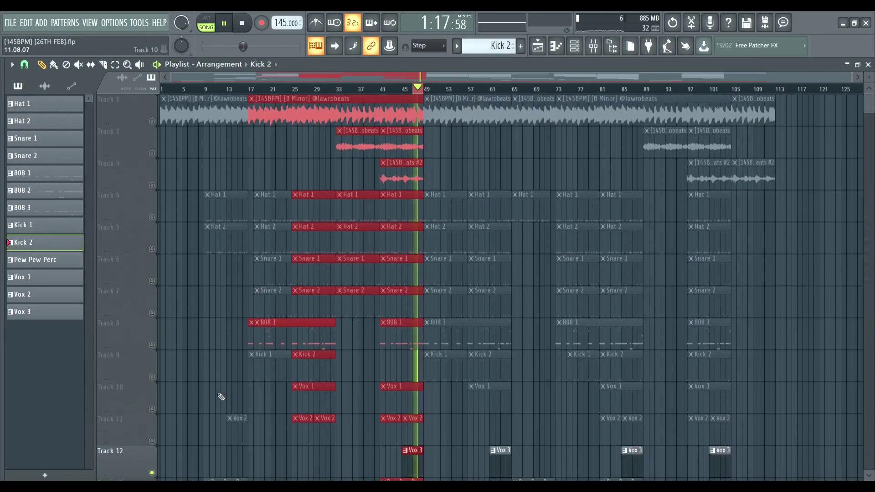
scroll(220, 397, "down", 4)
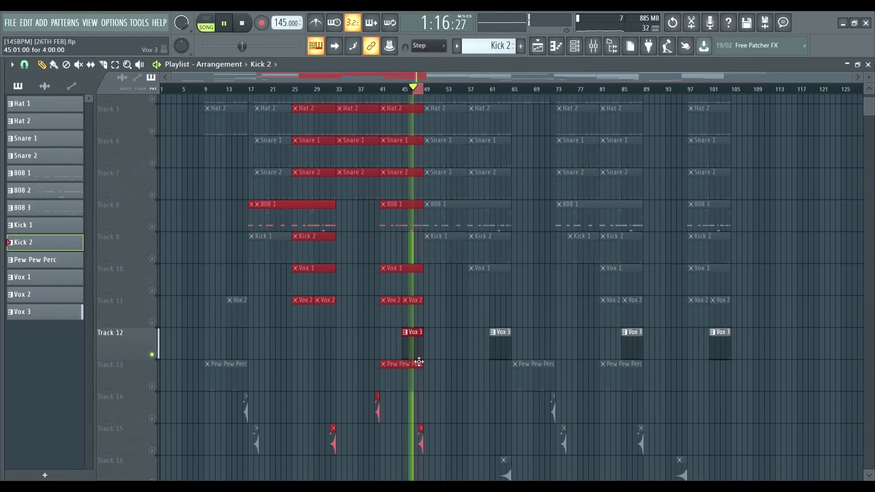
key("space")
right_click(152, 355)
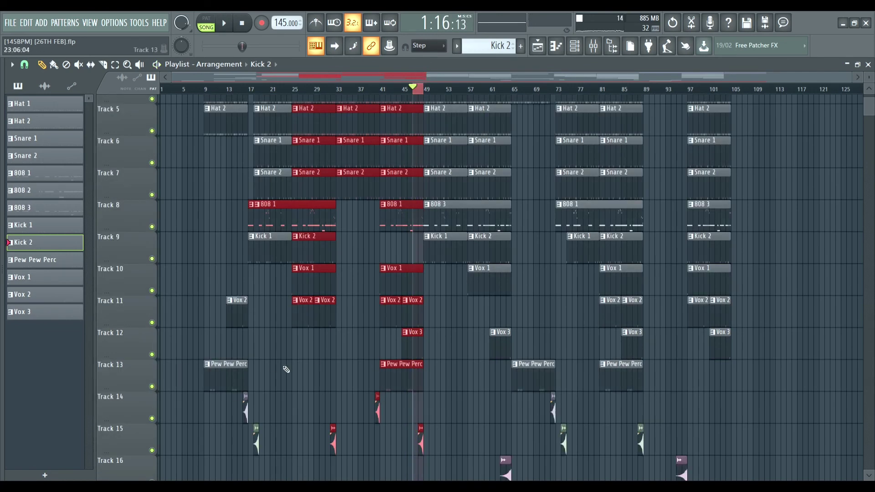
Solo Track 13, set the playback selection to bars 41 to 49, and play the Pew Pew Perc alone
right_click(152, 387)
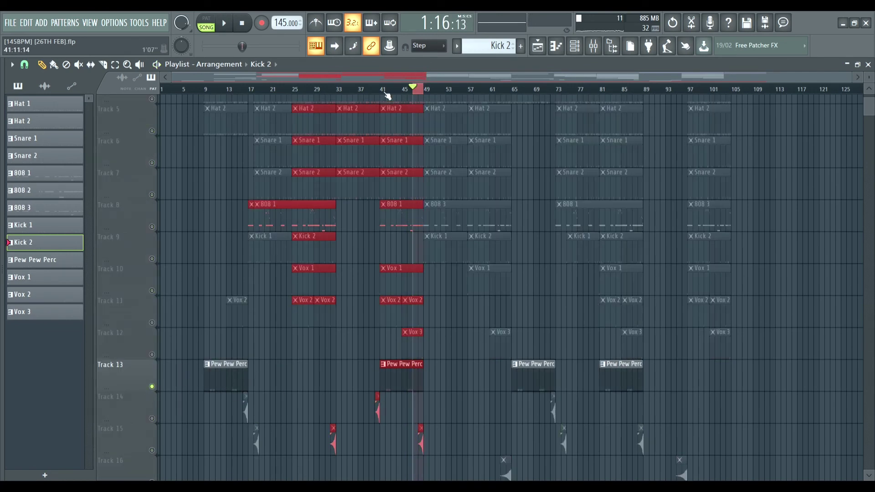
left_click_drag(414, 91, 384, 91)
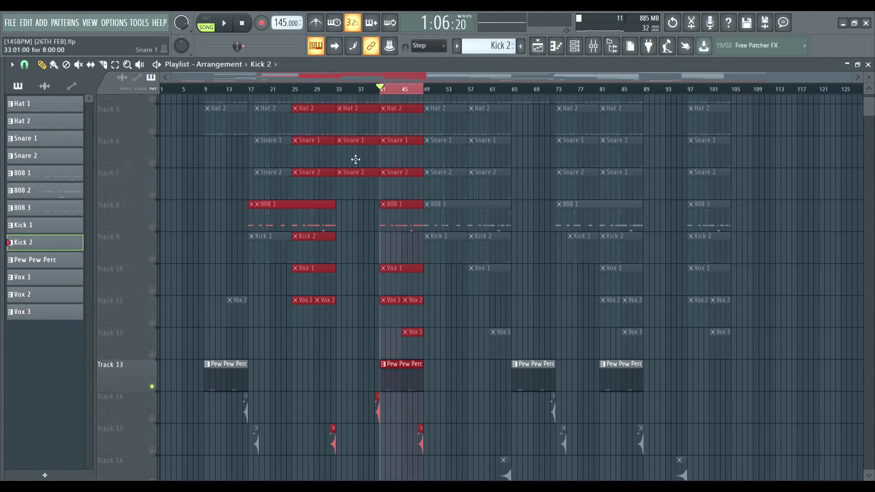
key("space")
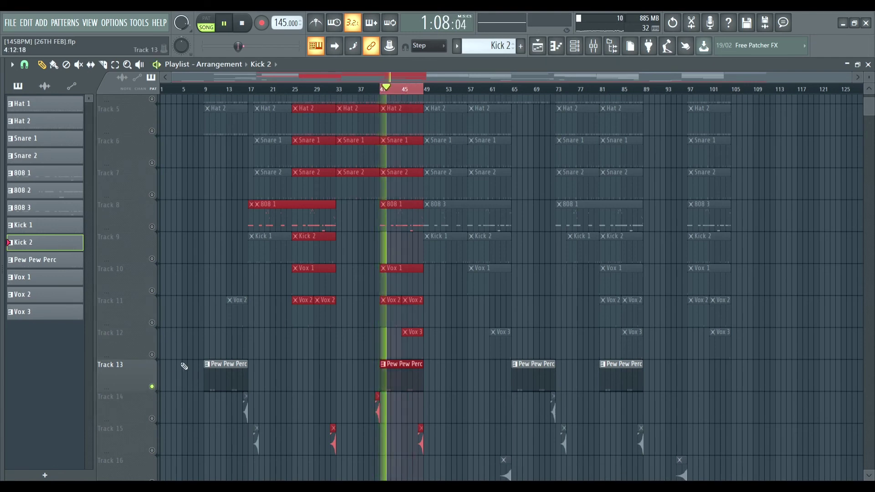